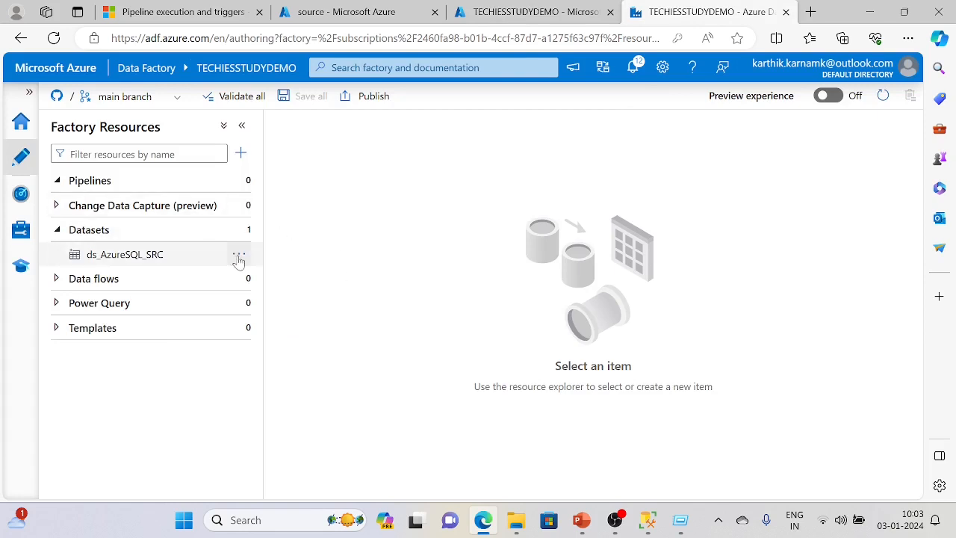
Step: Create a new pipeline and name it pl_CopyDatafromADls_AzureSQL_table
click(240, 182)
click(267, 205)
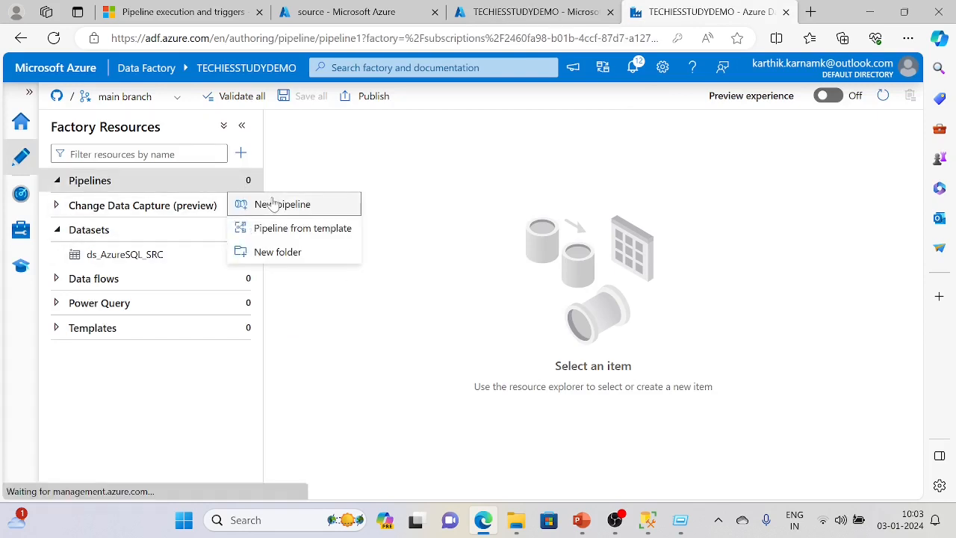
click(242, 126)
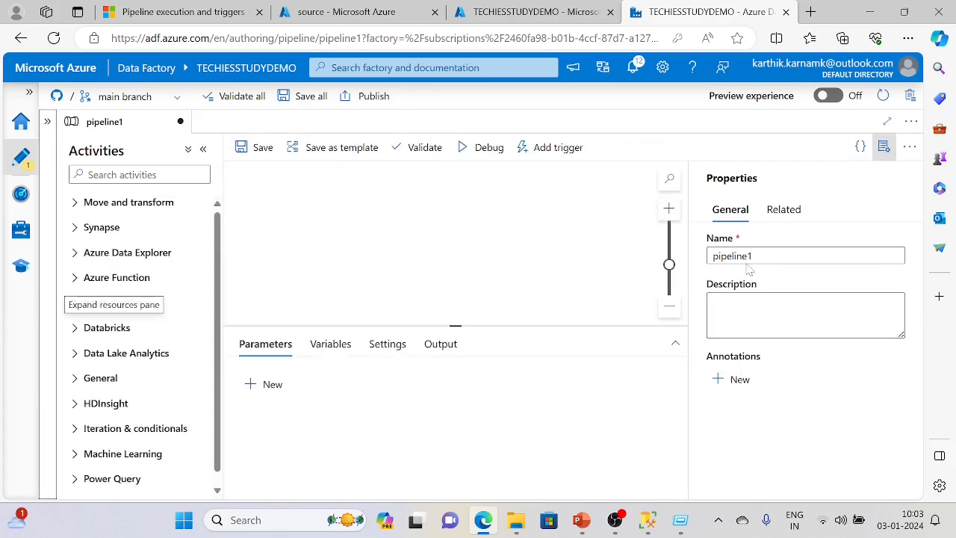
click(610, 257)
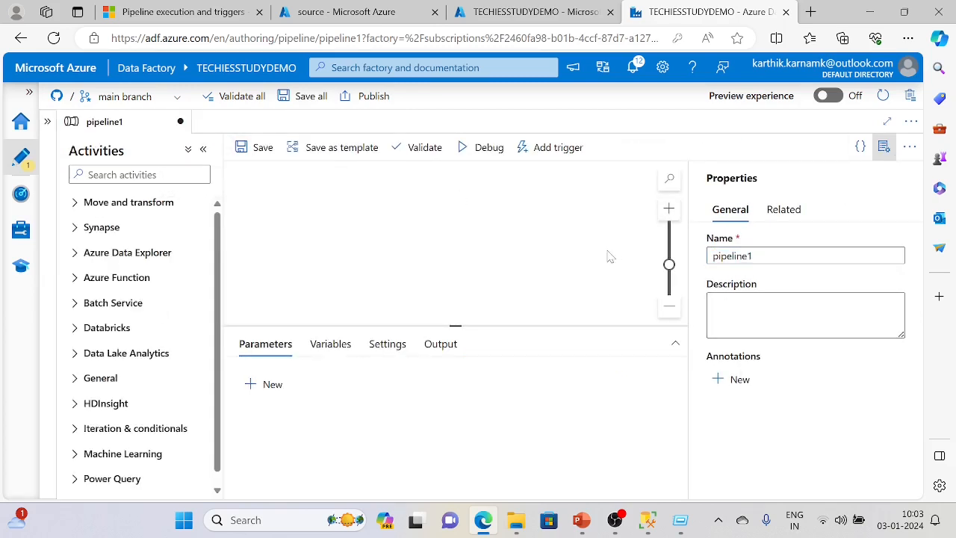
double_click(728, 256)
text(pl)
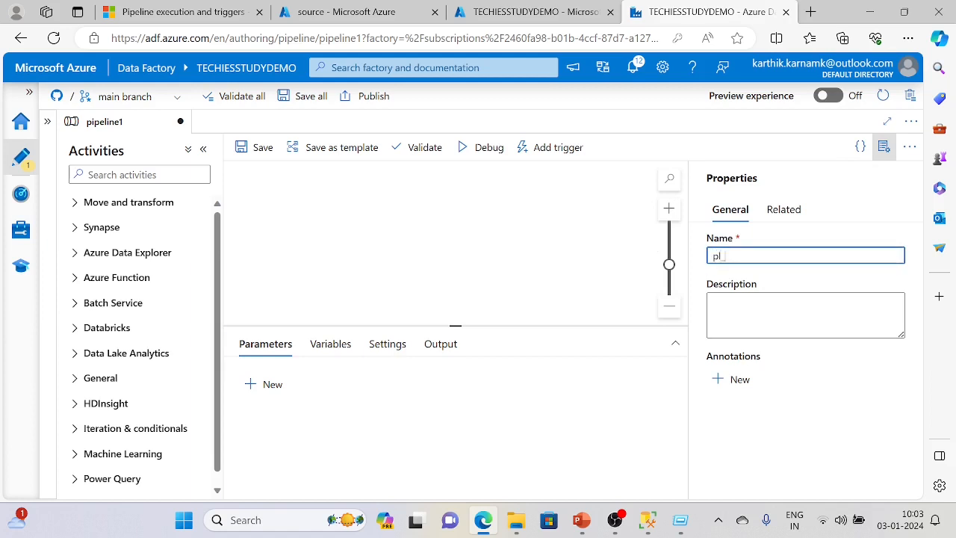
text(_)
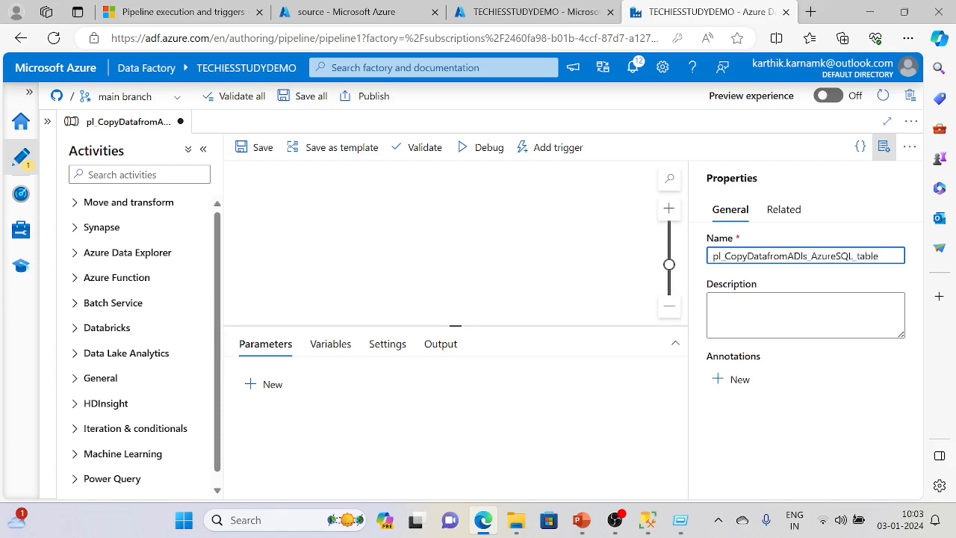
Step: Add a Copy data activity named CopyDatafromADls_AzureSQL_table, reusing the pipeline name without its pl_ prefix, and open its source settings
drag(879, 256, 725, 256)
key(ctrl+c)
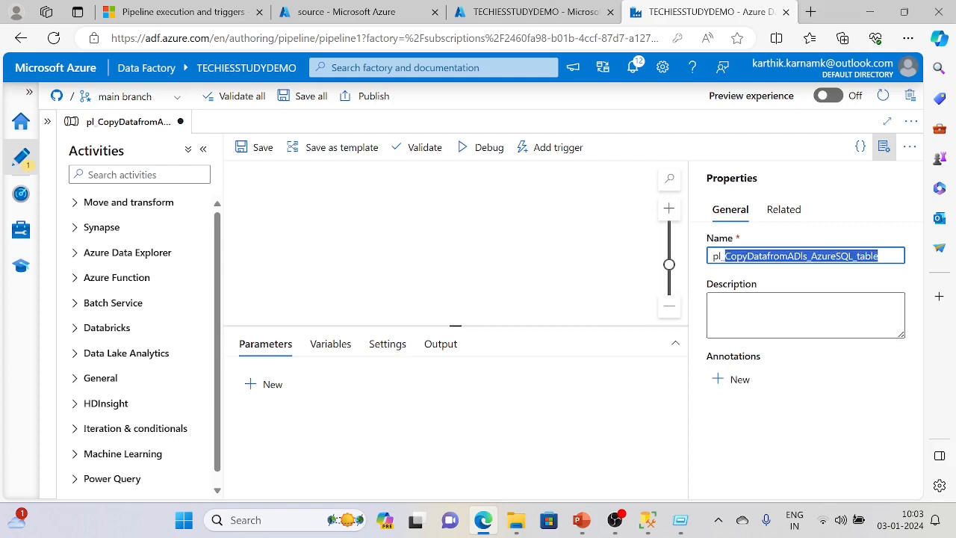
key(Tab)
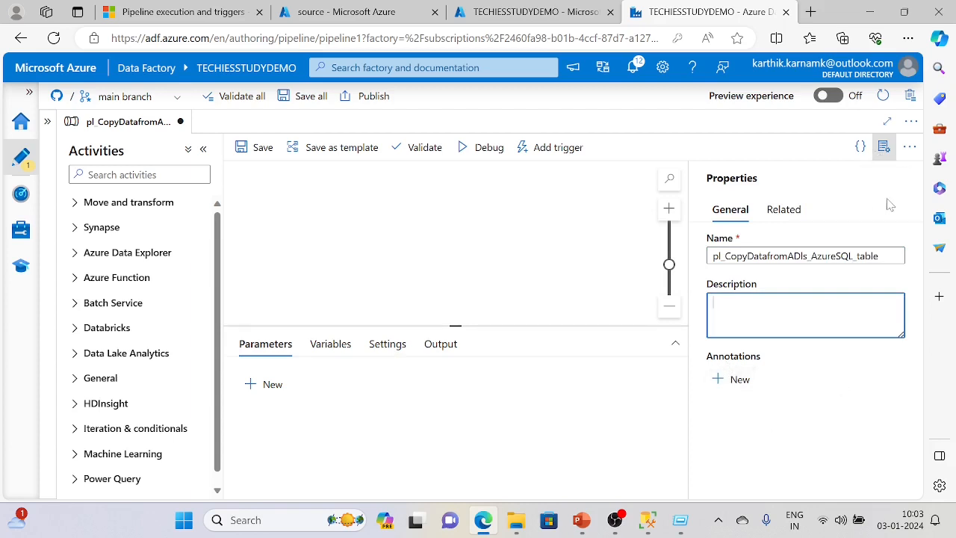
click(884, 147)
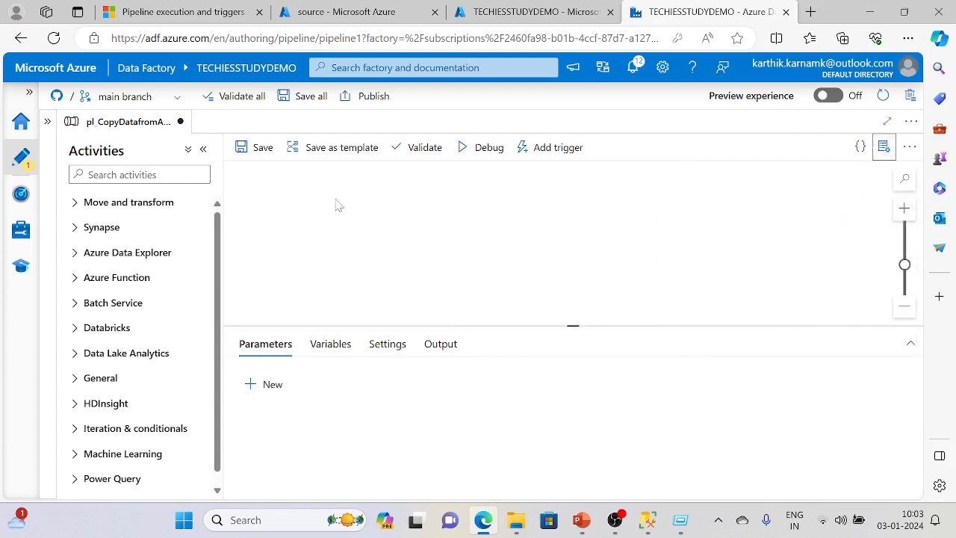
click(135, 175)
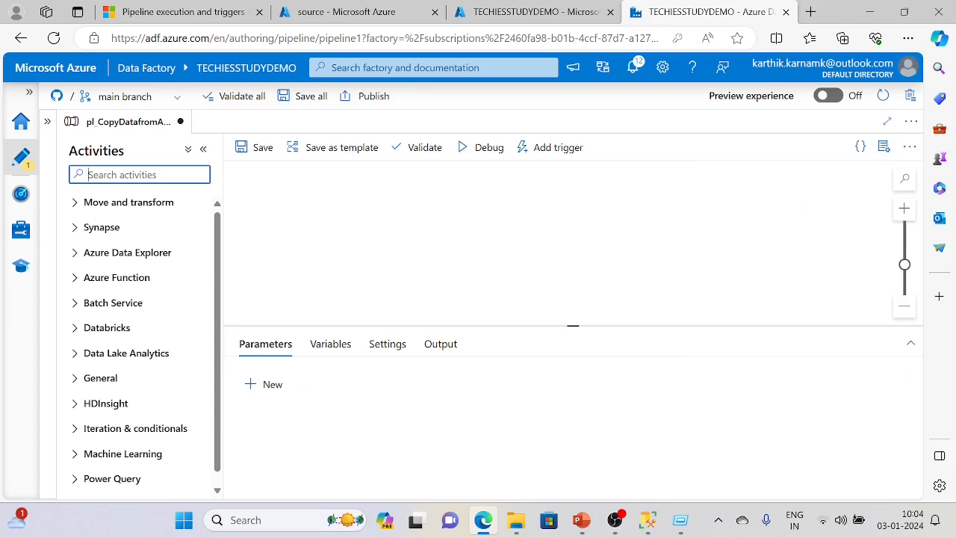
text(copy)
drag(136, 220, 486, 185)
drag(448, 381, 378, 389)
key(ctrl+v)
click(322, 416)
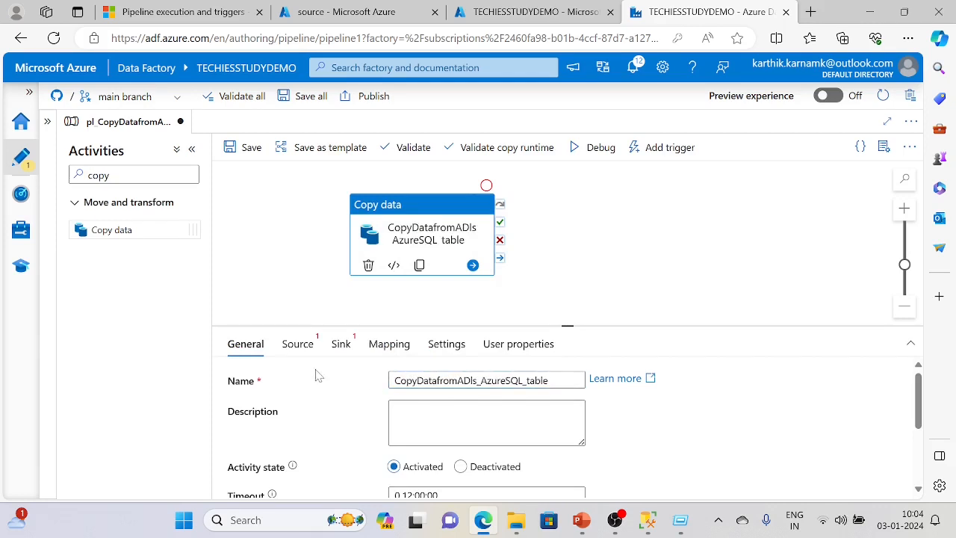
click(302, 346)
click(448, 384)
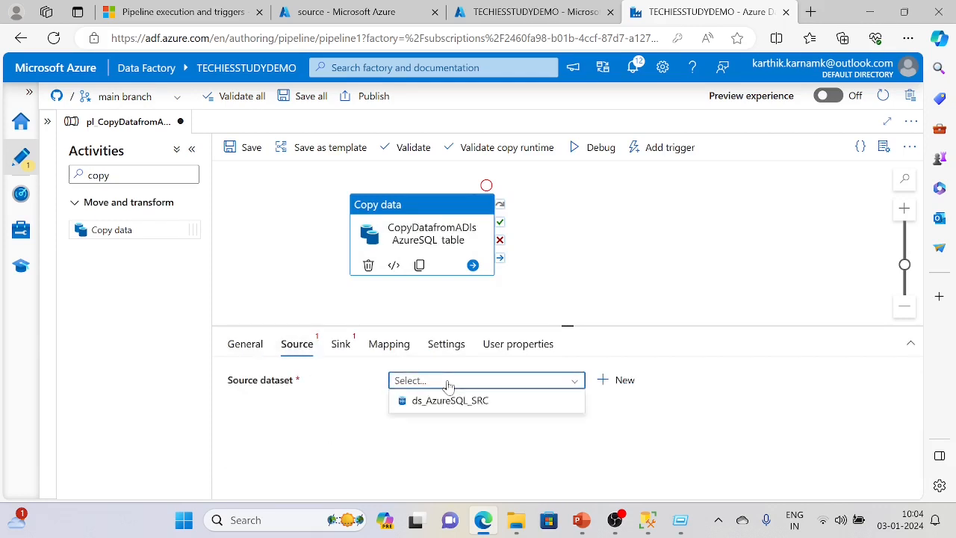
click(347, 441)
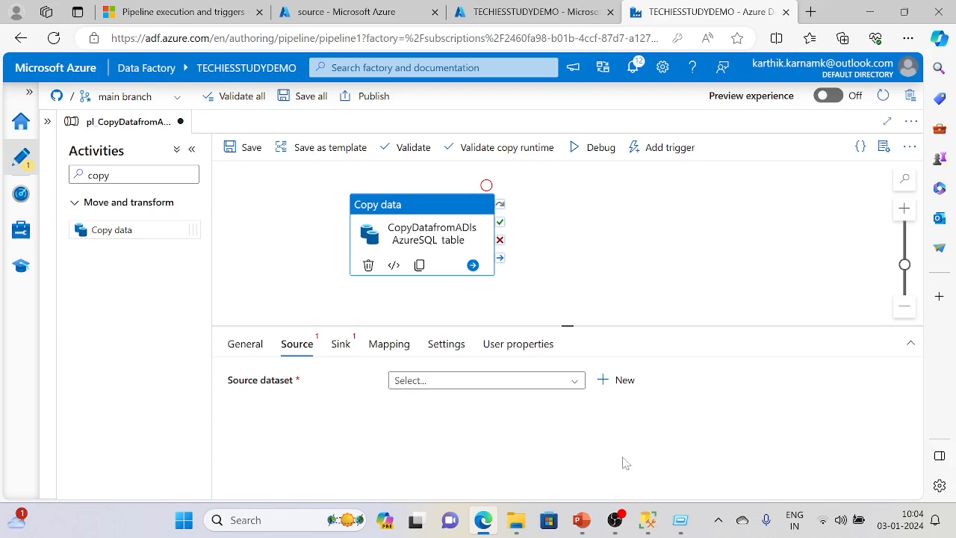
click(47, 121)
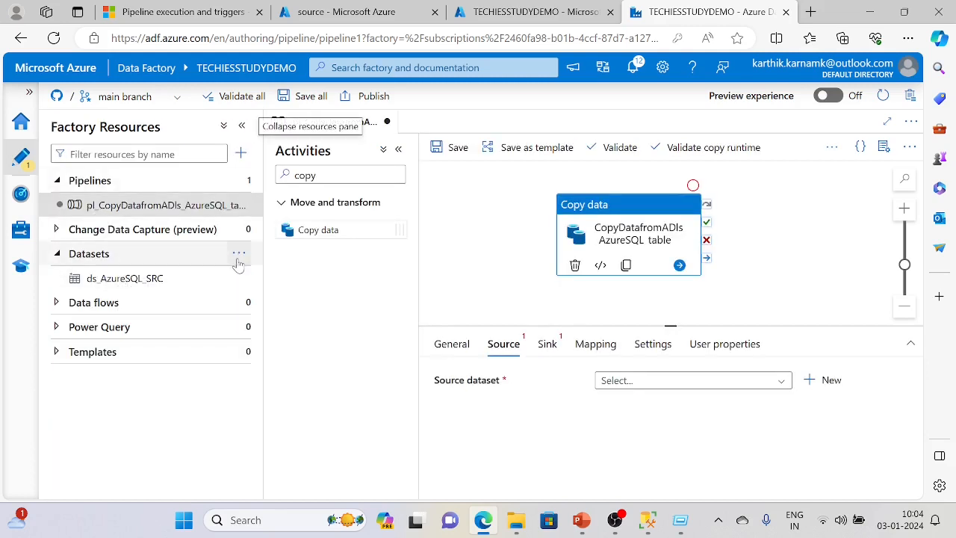
click(238, 254)
click(566, 448)
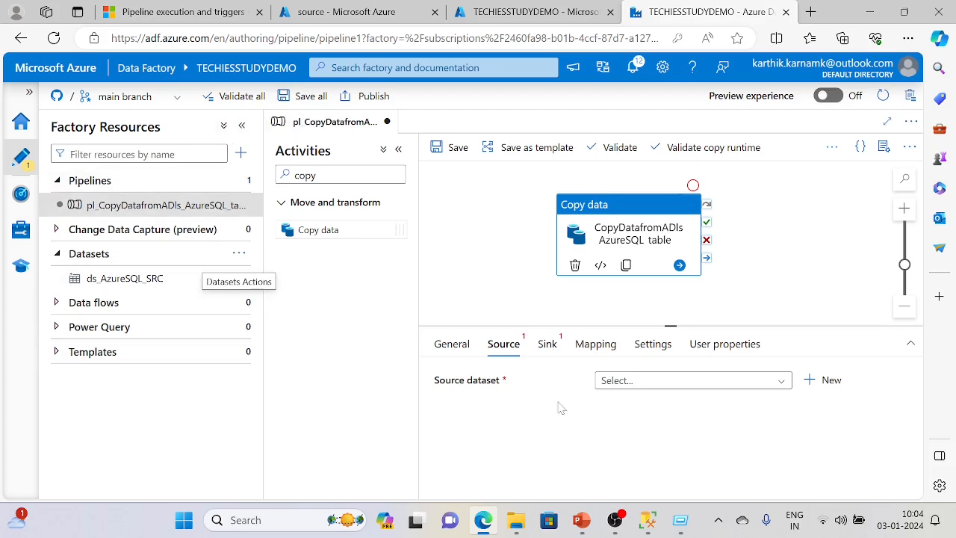
click(241, 125)
Step: Start a new source dataset on Azure Data Lake Storage Gen2 in DelimitedText format and name it ds_adls_source
click(617, 380)
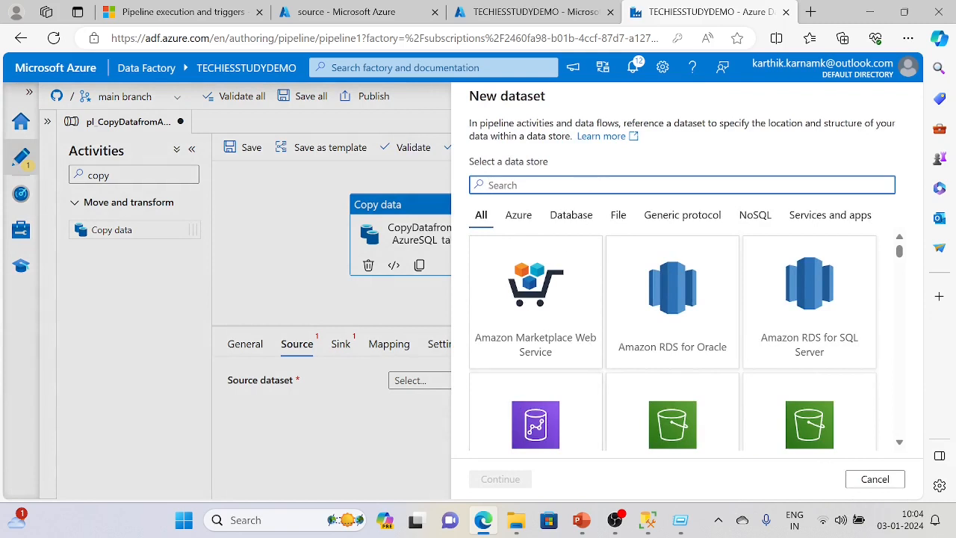
text(sto)
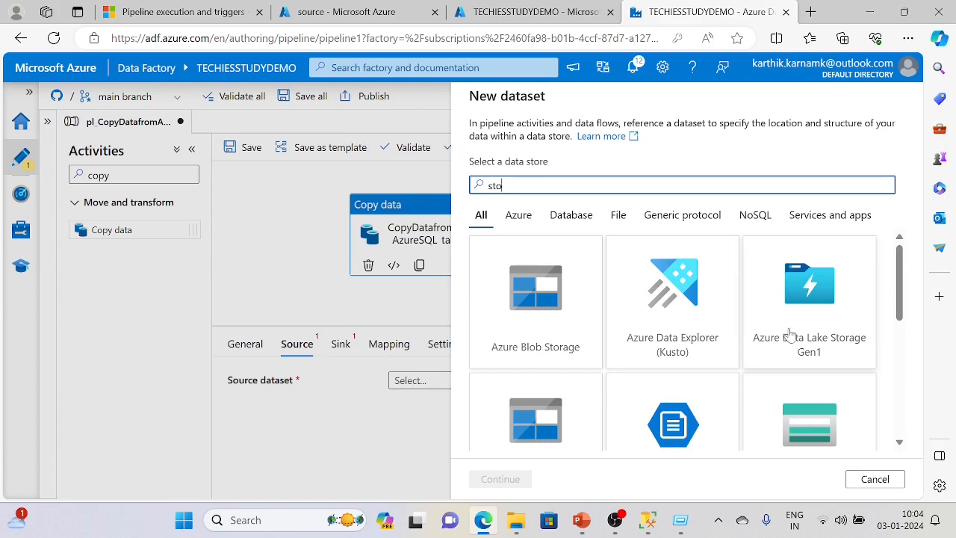
scroll(790, 335, down, 2)
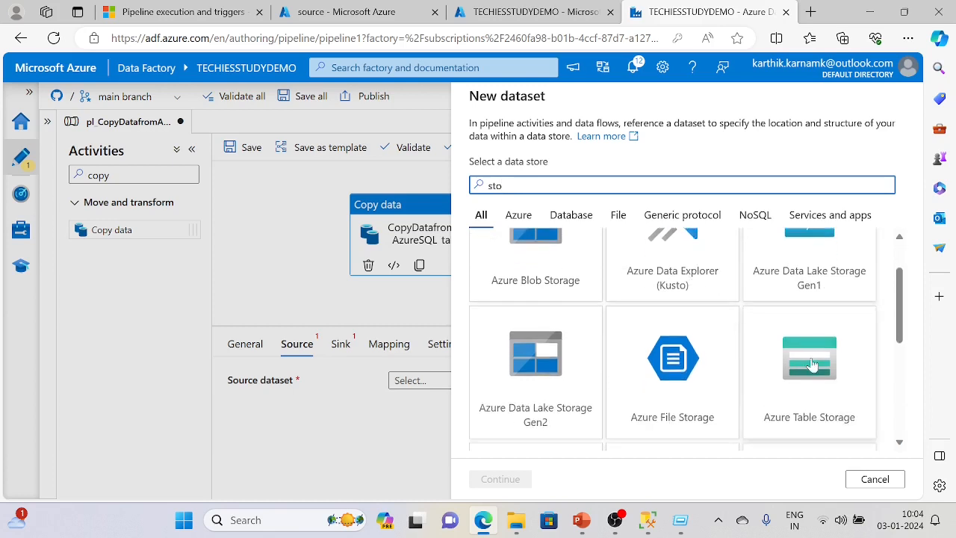
click(519, 382)
click(502, 479)
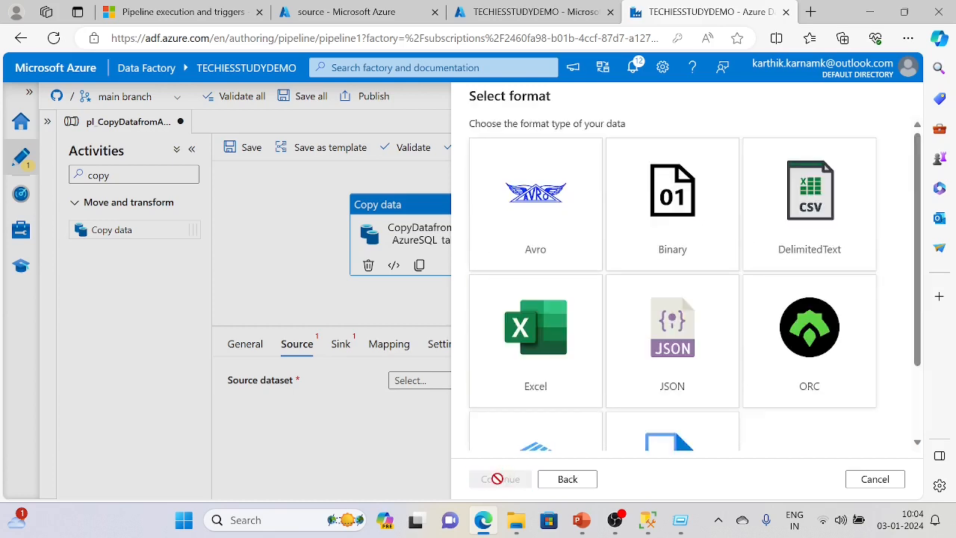
click(820, 191)
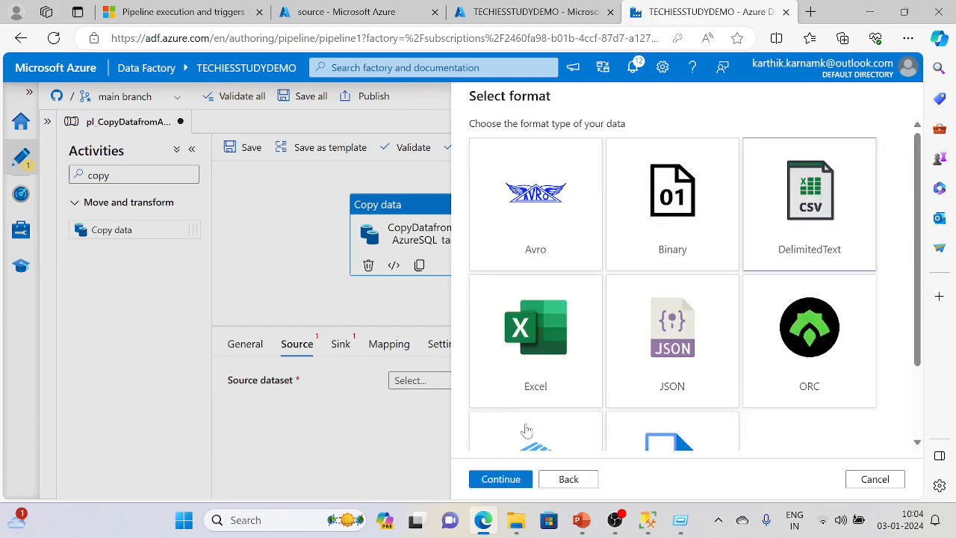
click(505, 478)
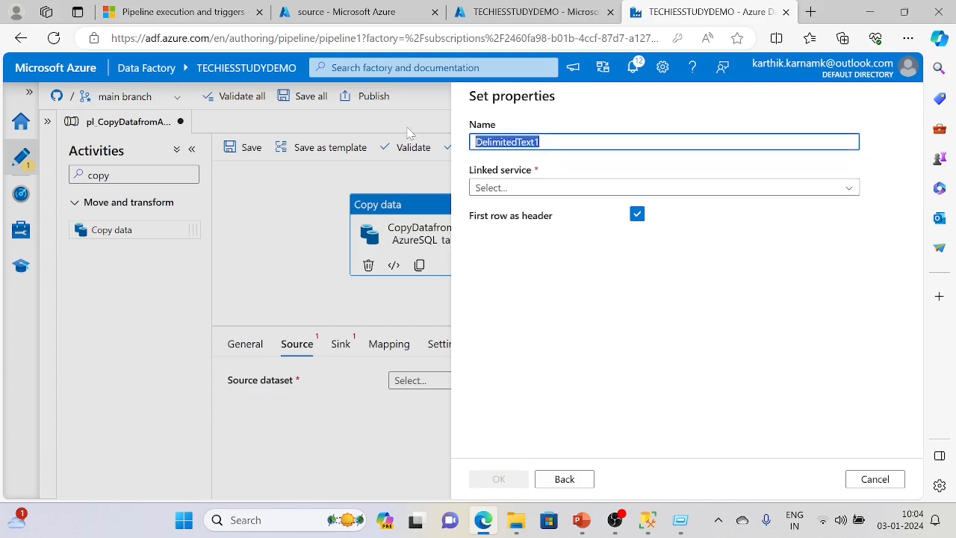
text(ds_adl)
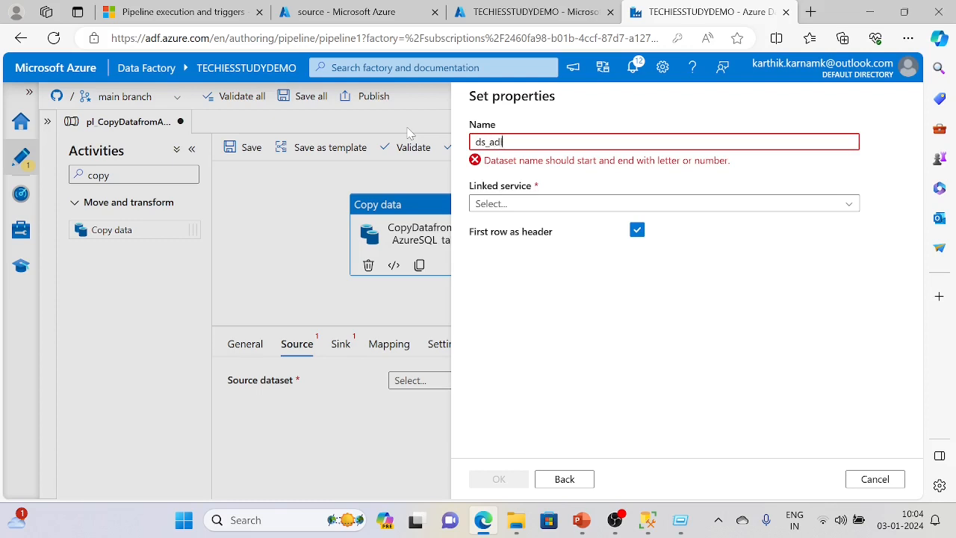
text(s_source)
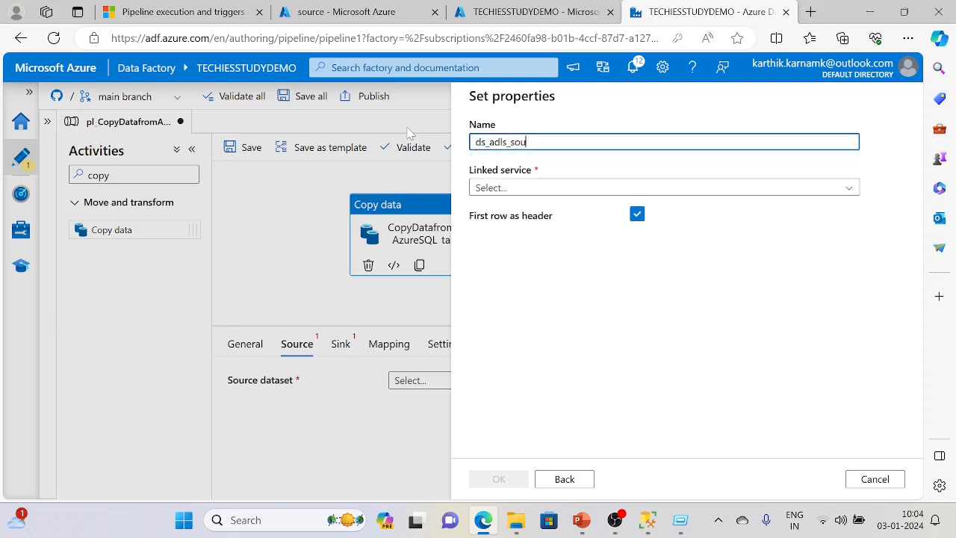
Step: Start a new linked service for the dataset and name it ls_storageAccount
click(598, 190)
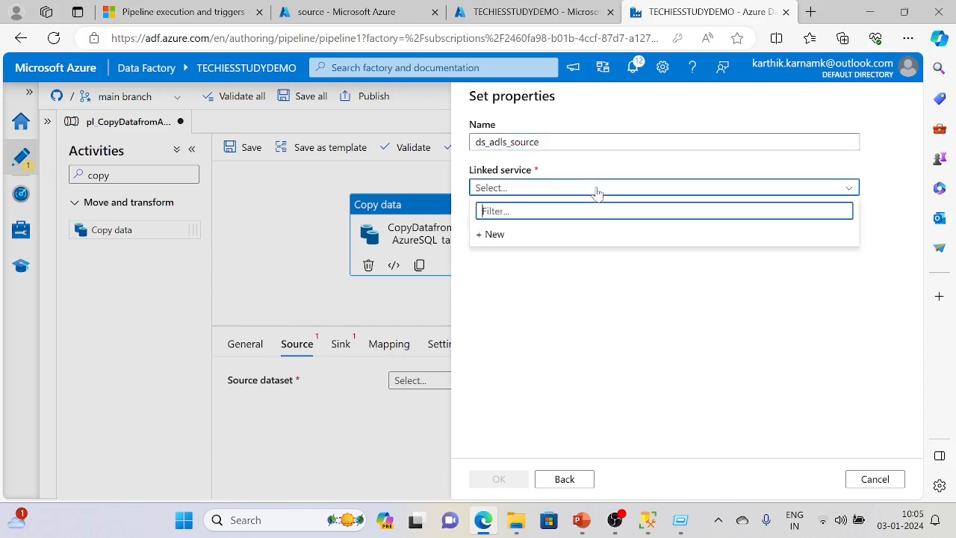
click(496, 238)
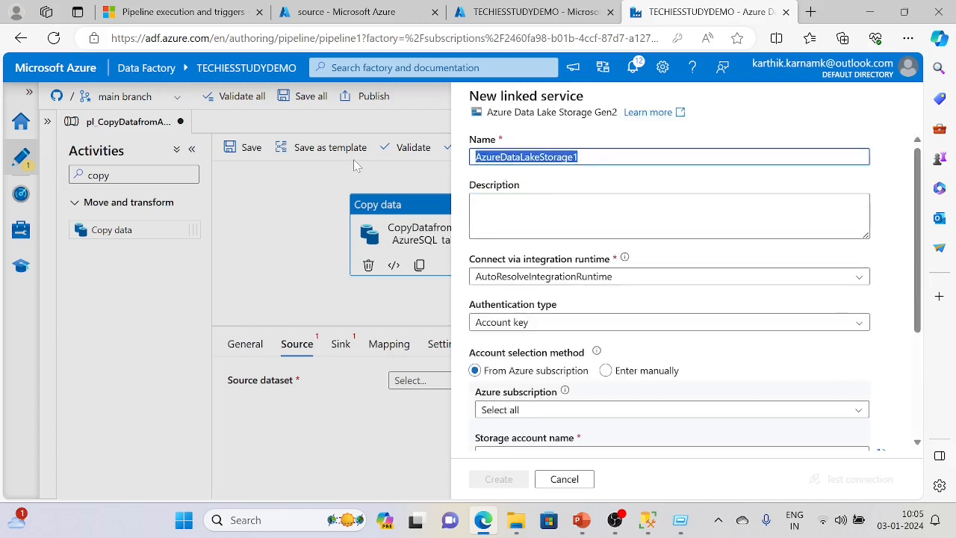
text(ls)
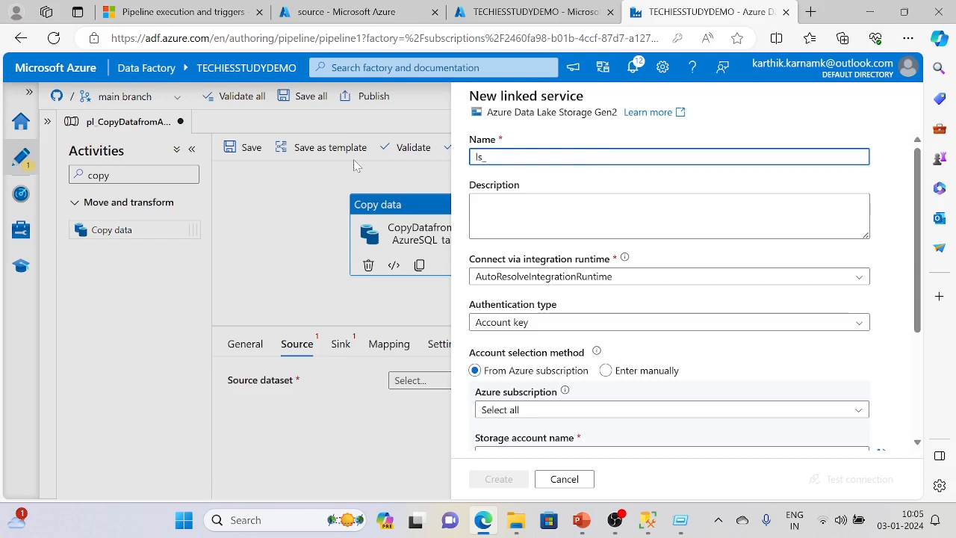
text(_storageAccount)
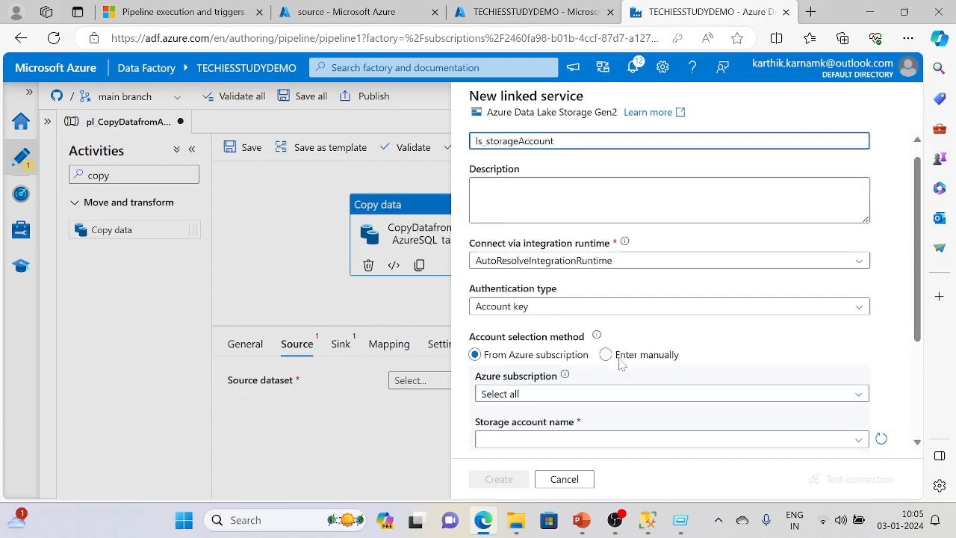
Step: Point the linked service to the Azure Pass - Sponsorship subscription and the techiesstudy storage account
scroll(582, 267, down, 2)
click(581, 267)
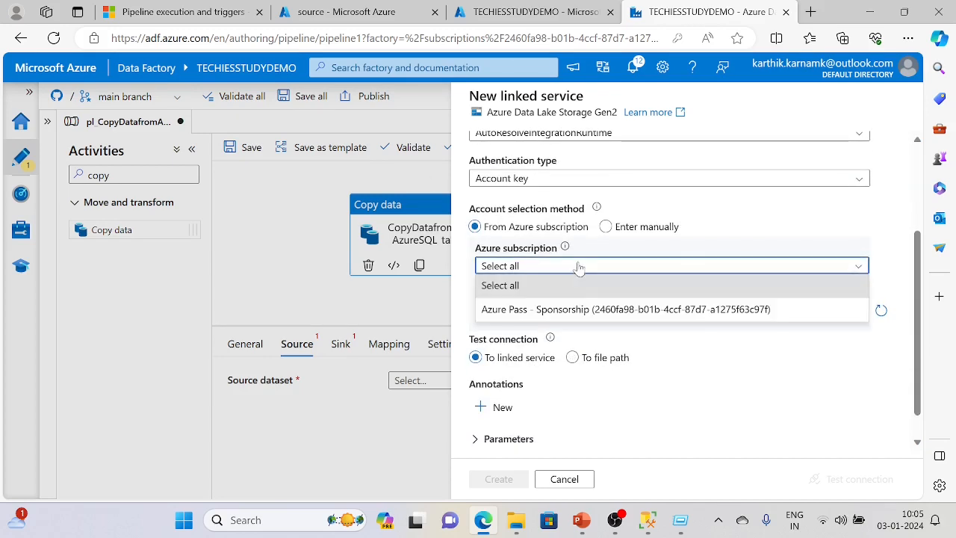
click(572, 309)
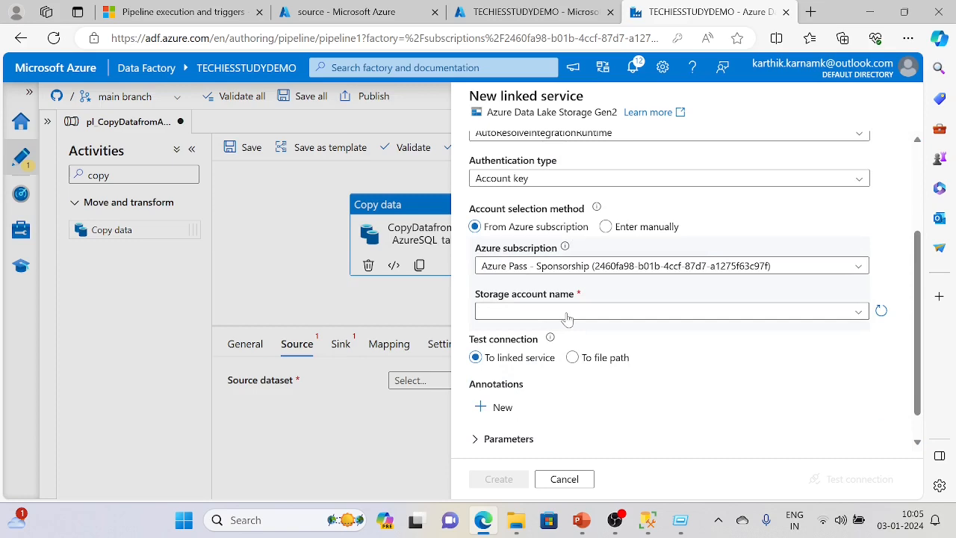
click(567, 317)
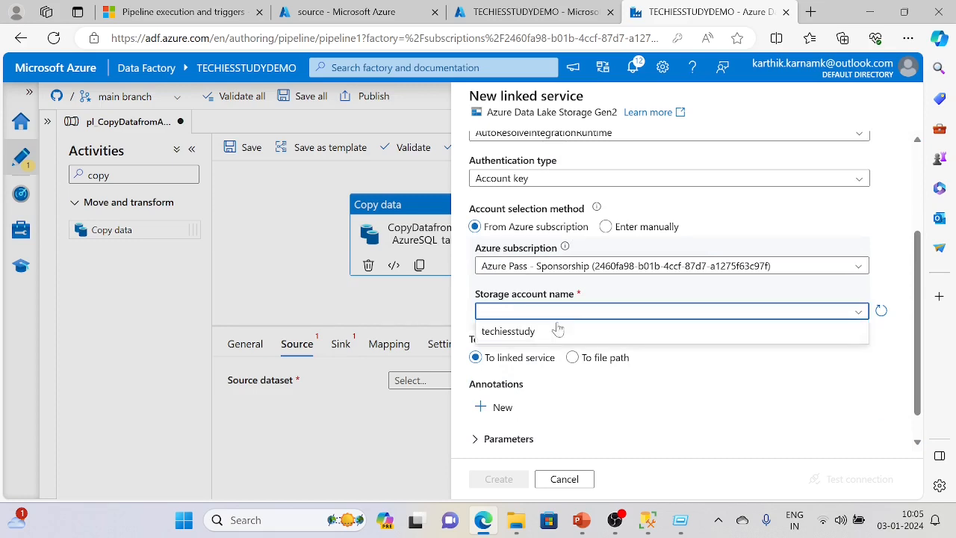
click(558, 332)
scroll(708, 412, down, 1)
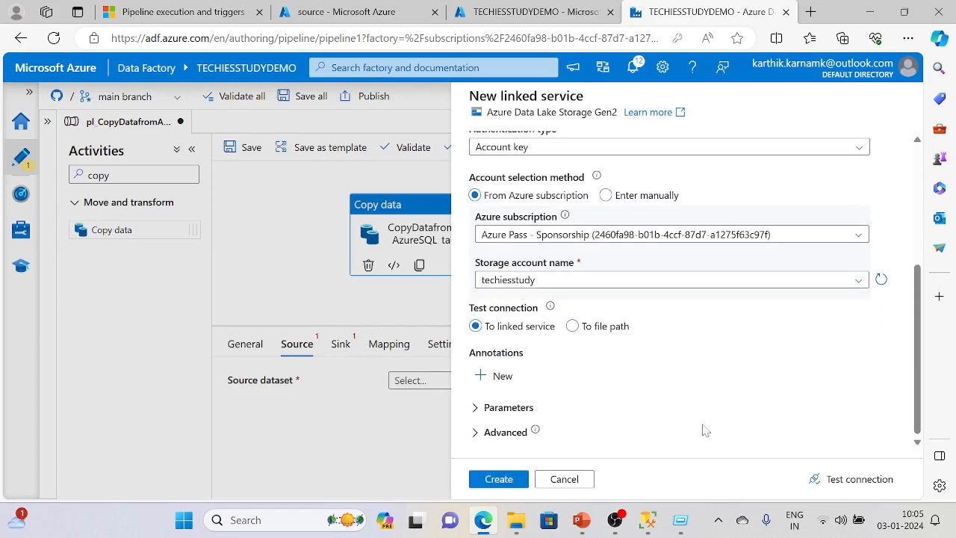
Step: Test the linked service connection, create the linked service and dismiss the save notification
click(844, 480)
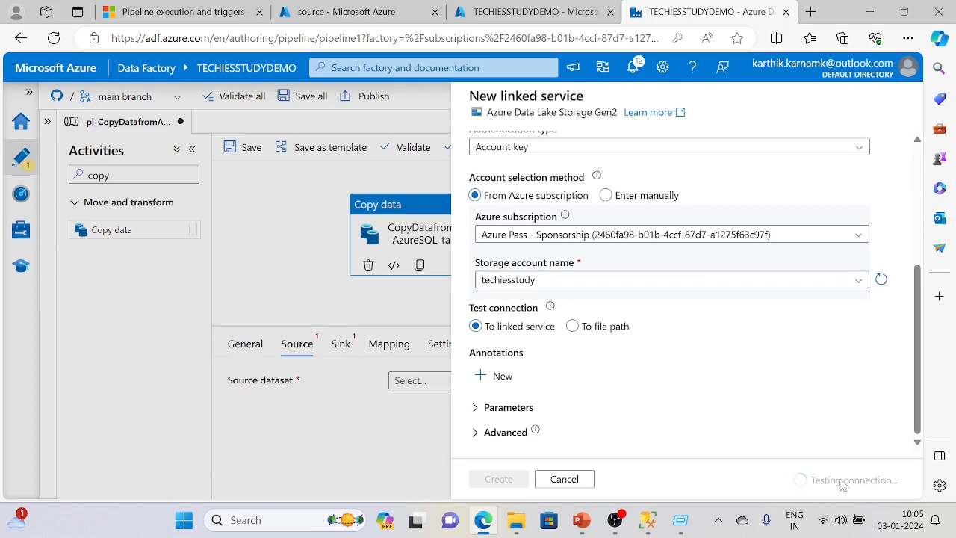
click(506, 479)
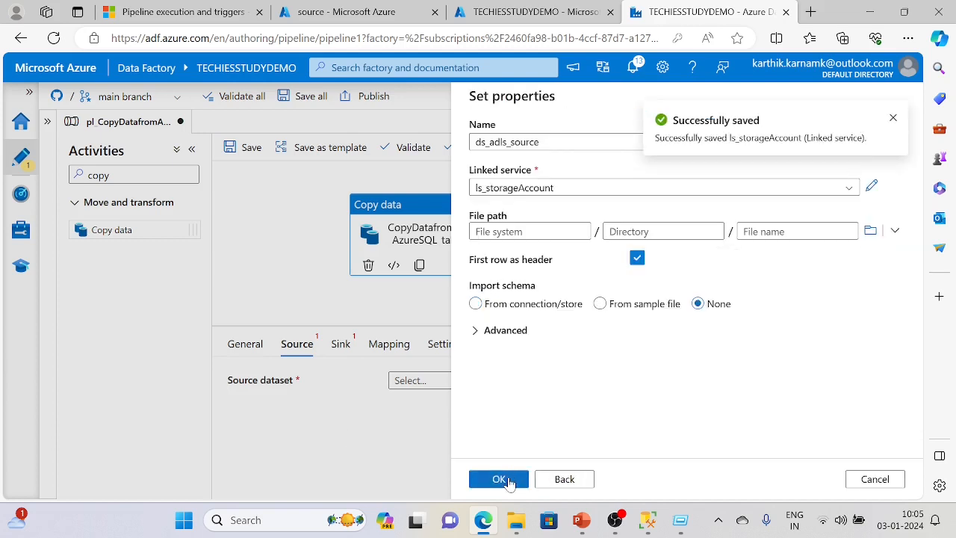
click(892, 119)
Step: Set the dataset's file path to sales_data.csv in the source container by browsing the storage account
click(870, 231)
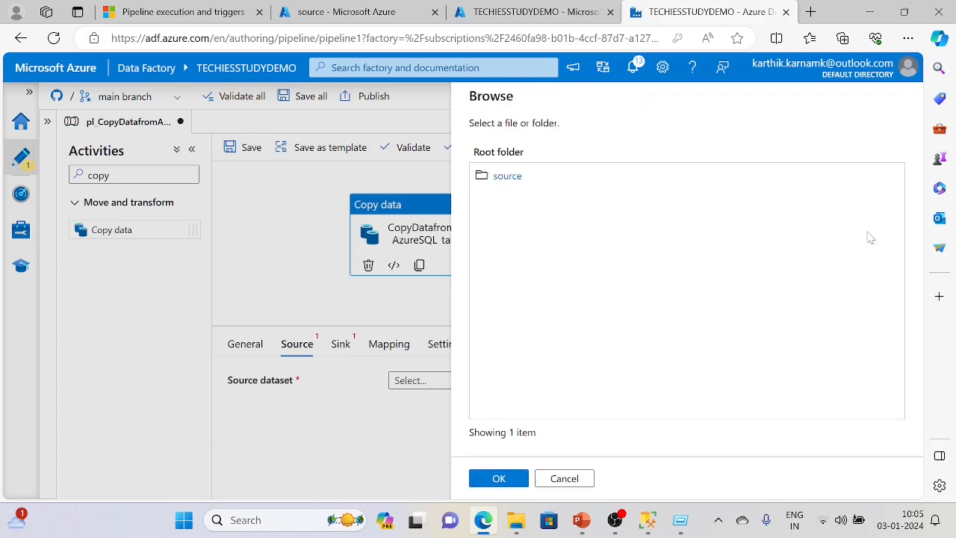
click(504, 184)
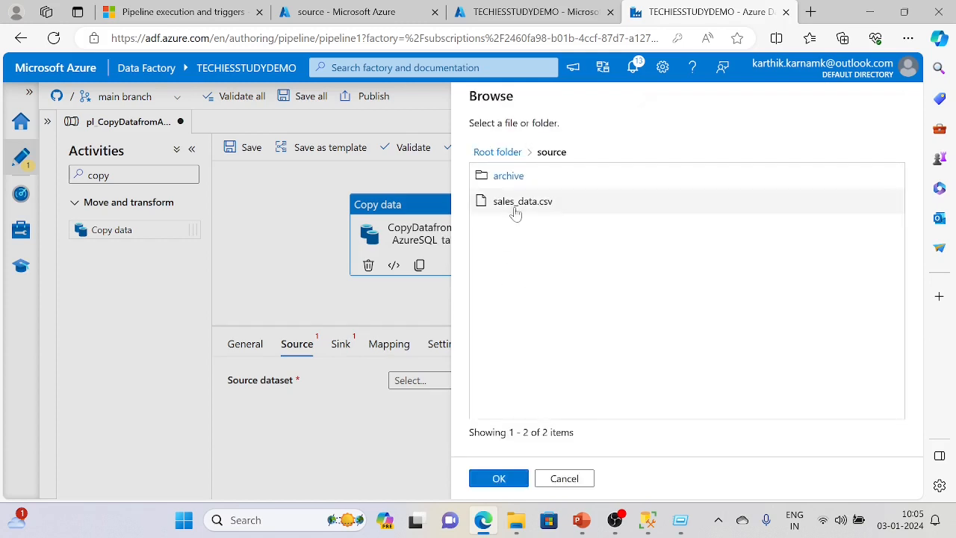
click(495, 478)
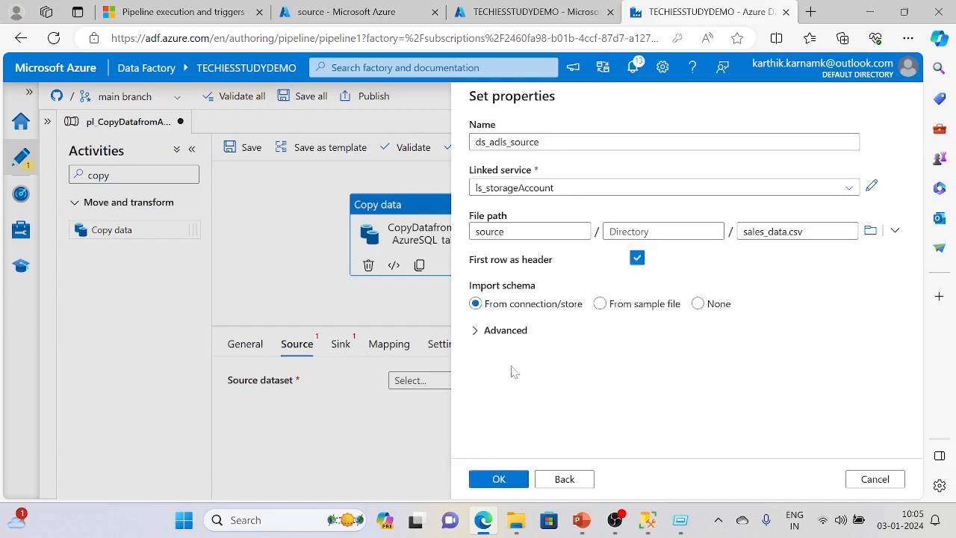
Step: Create the source dataset with no schema import, and preview the sales_data.csv data
click(699, 304)
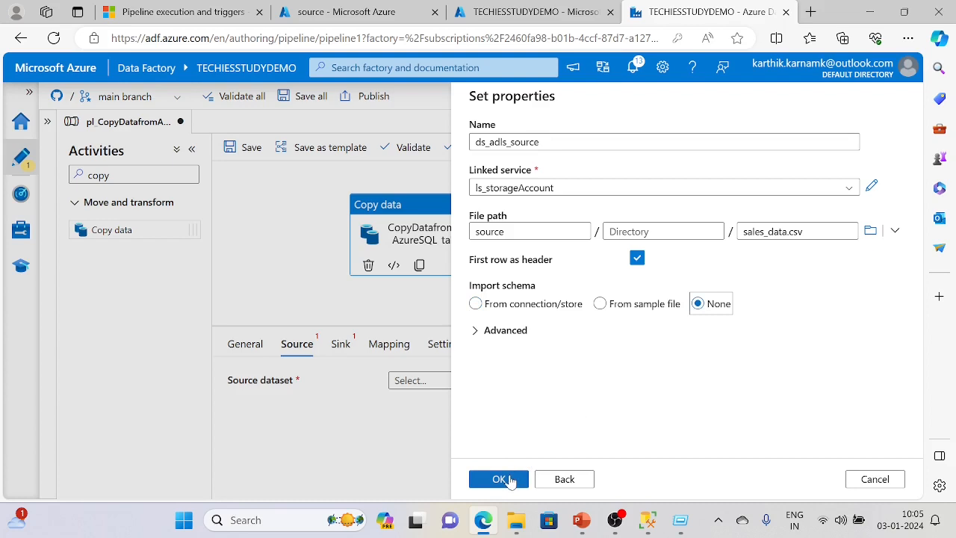
click(503, 478)
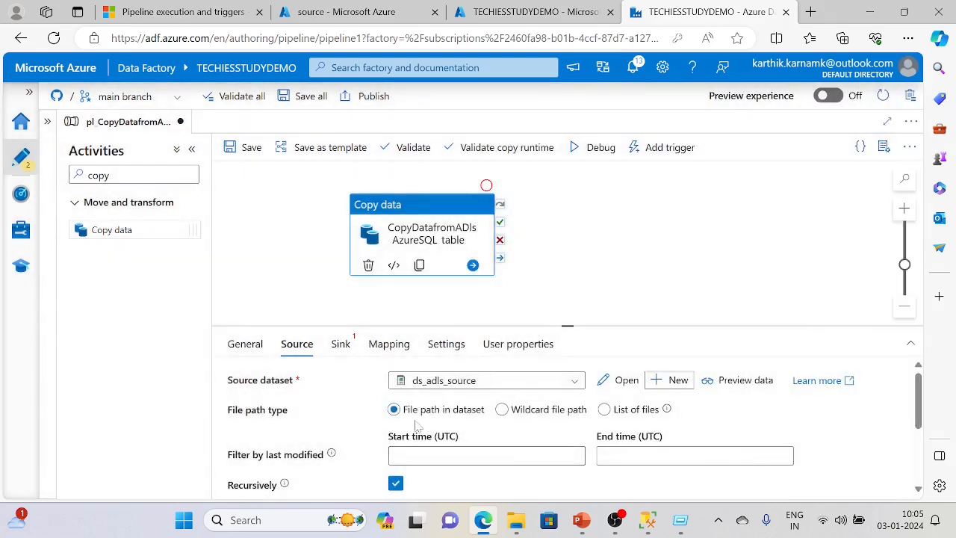
click(740, 383)
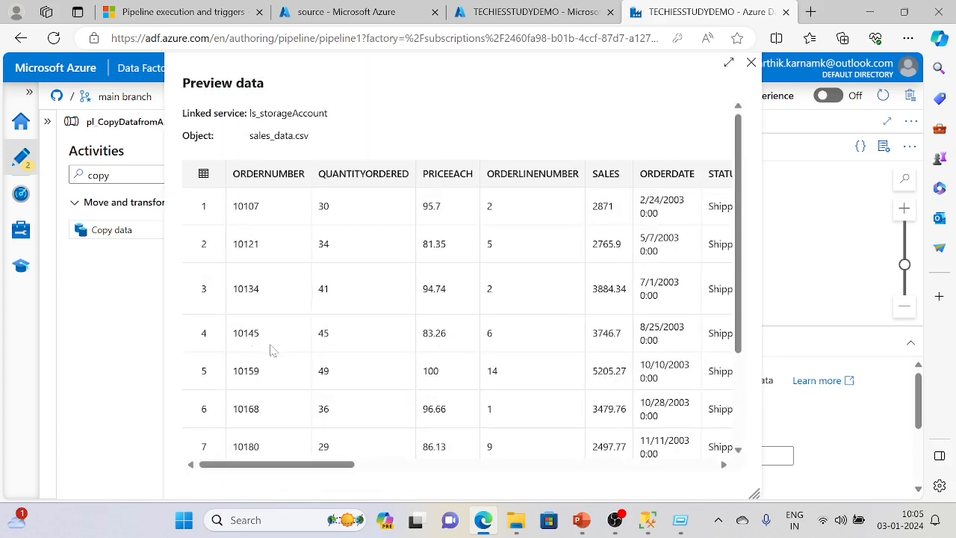
scroll(312, 373, down, 2)
scroll(312, 374, up, 3)
click(751, 62)
Step: Start a new sink dataset for the copy activity using the Azure SQL Database data store
click(340, 343)
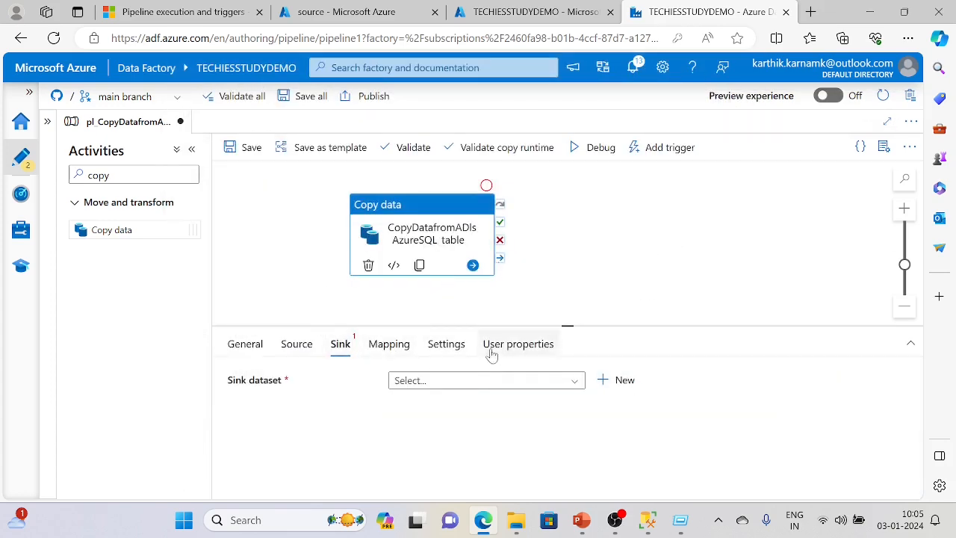
click(509, 386)
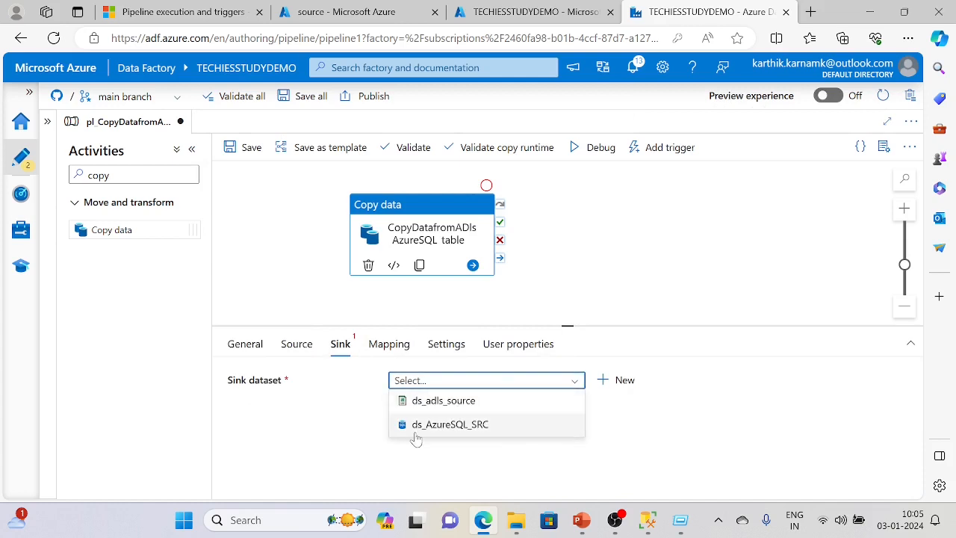
click(695, 436)
click(618, 381)
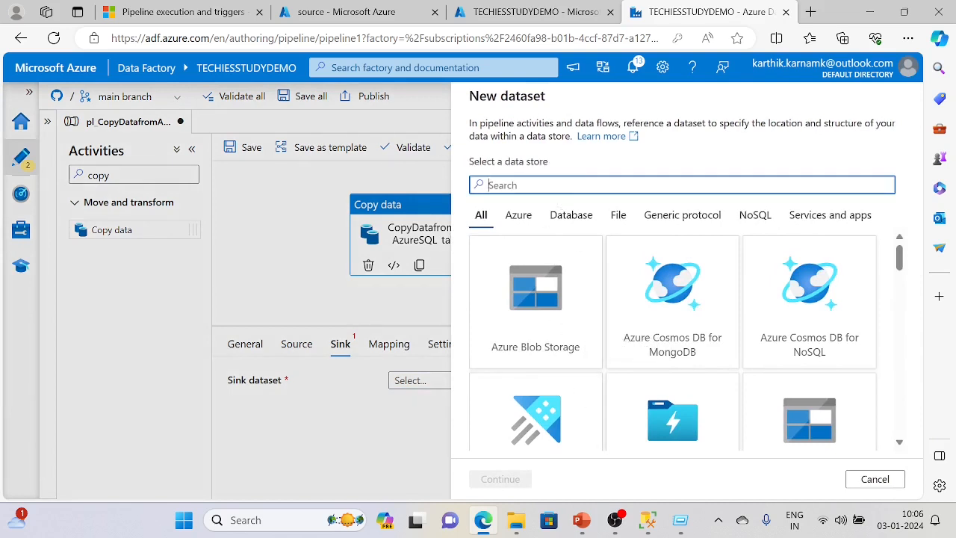
text(azure sq)
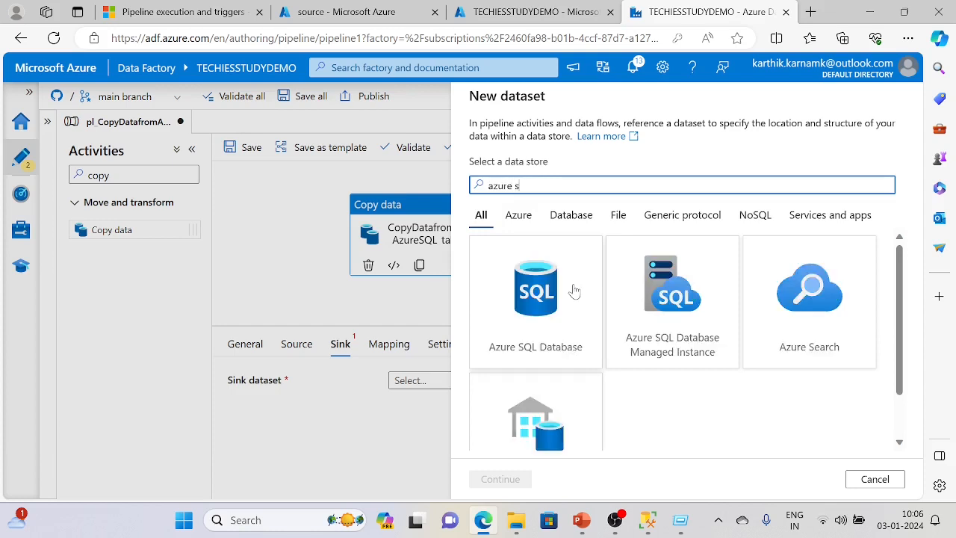
click(576, 333)
click(512, 480)
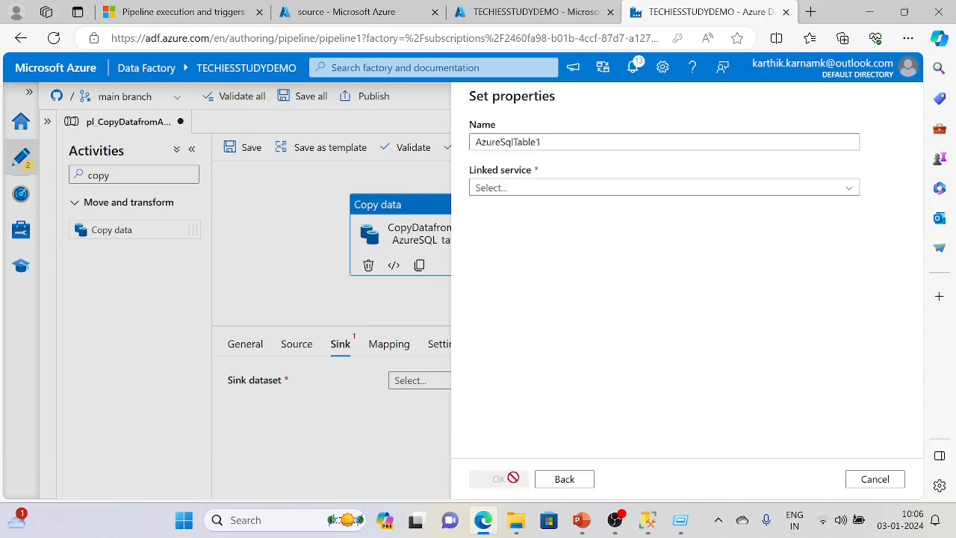
Step: Name the sink dataset ds_AzureSQL_sink and assign it the ls_AzureSQL linked service
text(d)
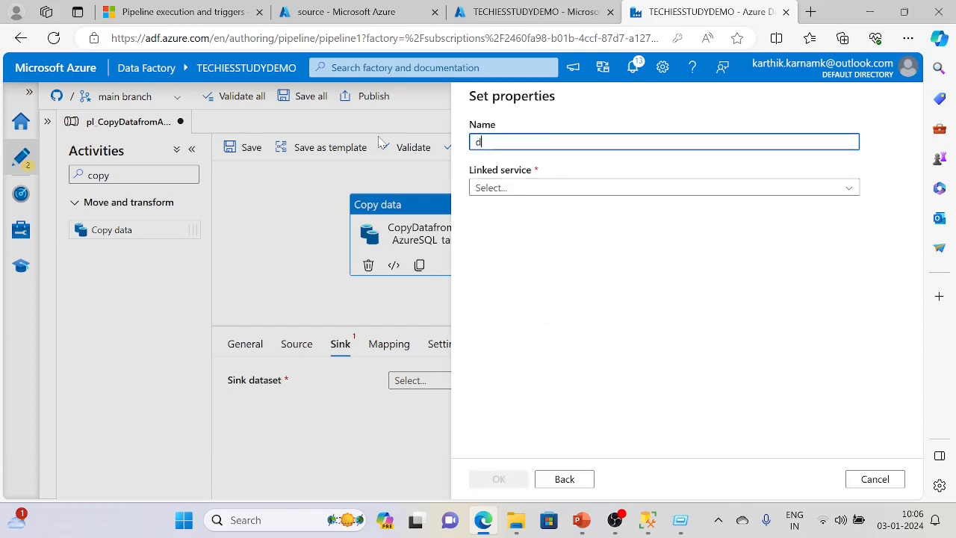
text(s_Azu)
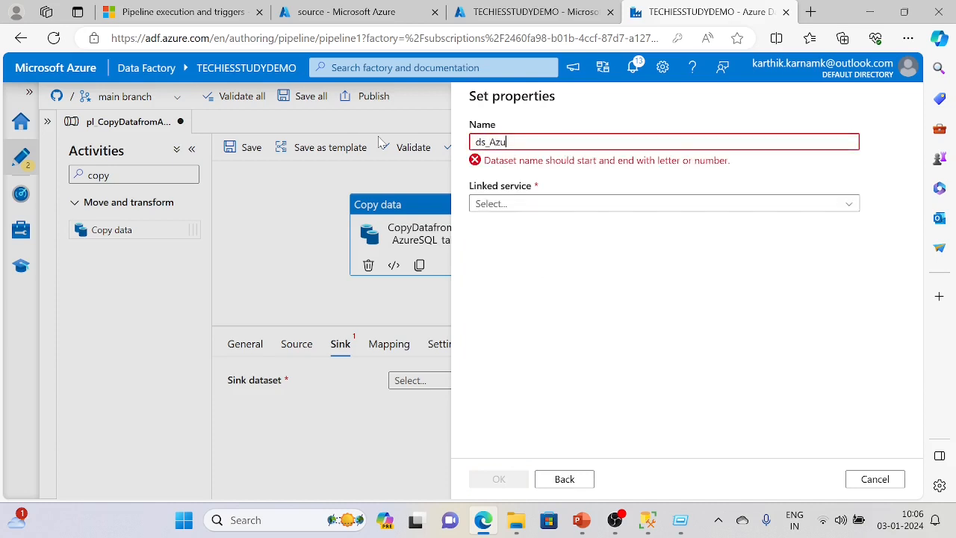
text(reSQL_)
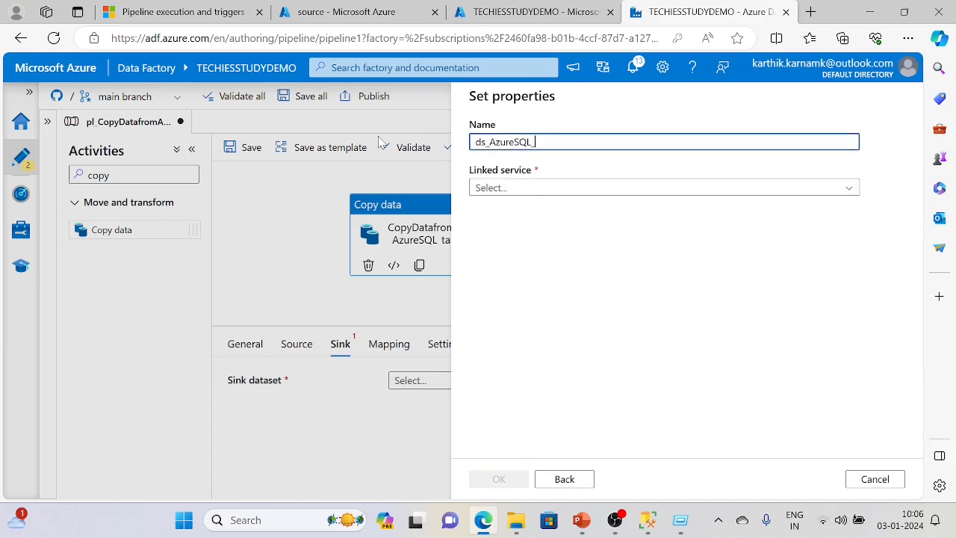
text(sink)
click(556, 190)
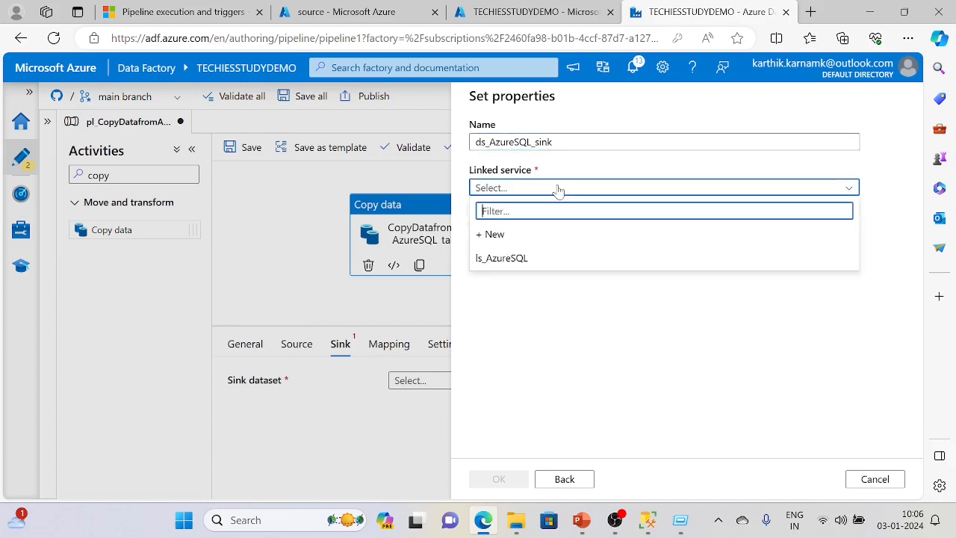
click(502, 259)
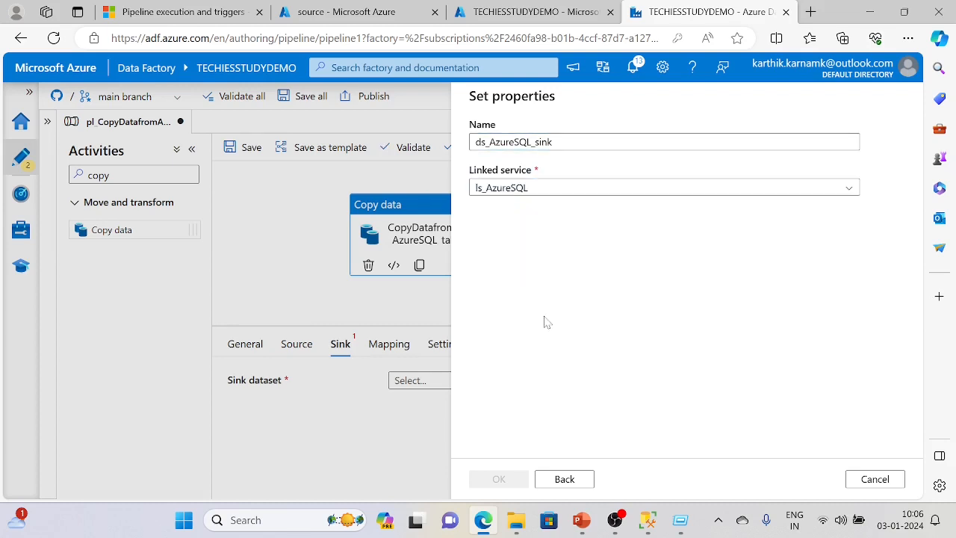
Step: Set the sink dataset's table to dbo.Sales_data with the schema imported from the connection/store, and create the dataset
click(847, 234)
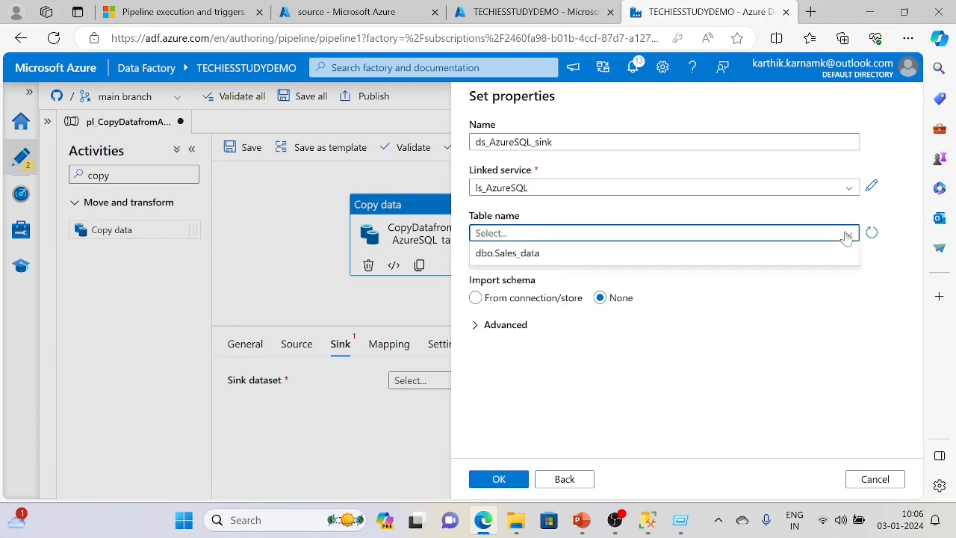
click(564, 254)
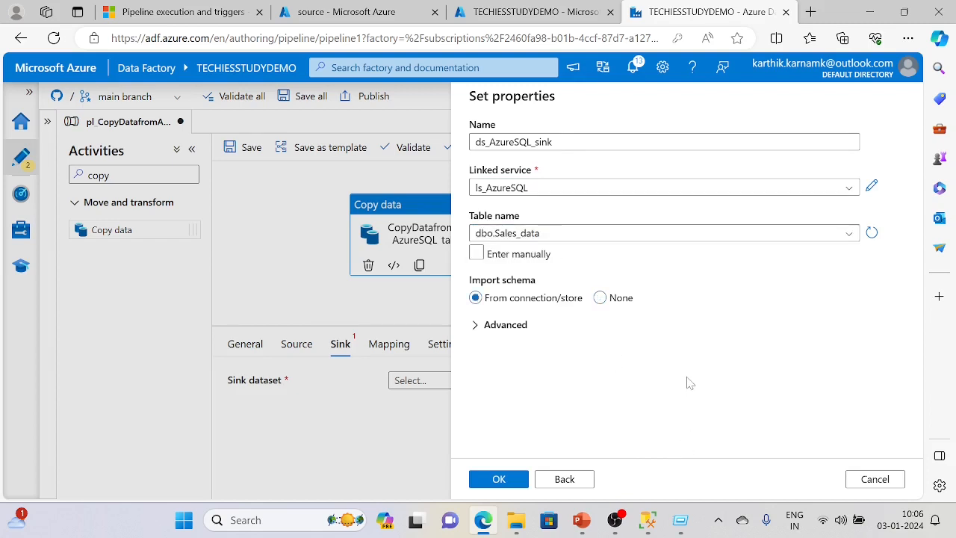
click(508, 481)
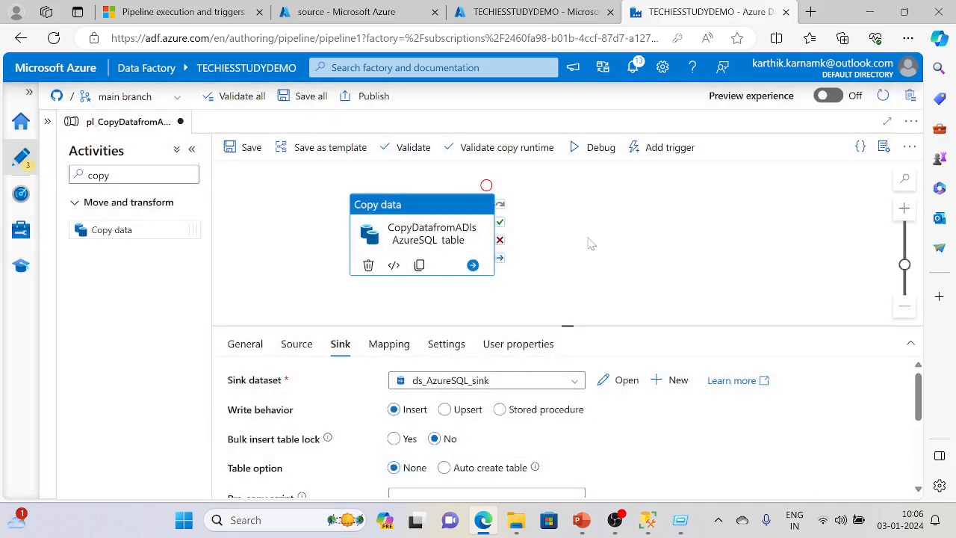
Step: Deselect the copy activity, validate the pipeline and dismiss the validation output
click(592, 248)
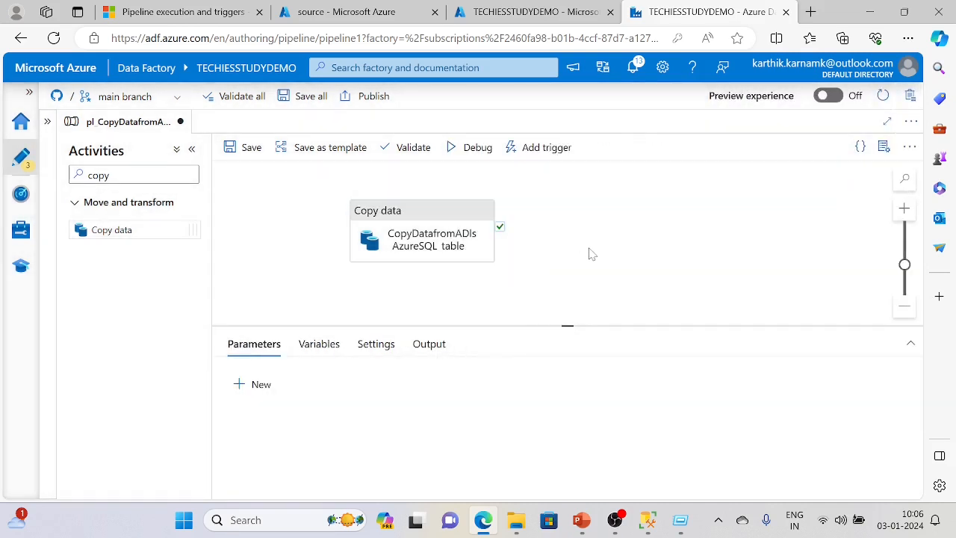
click(387, 149)
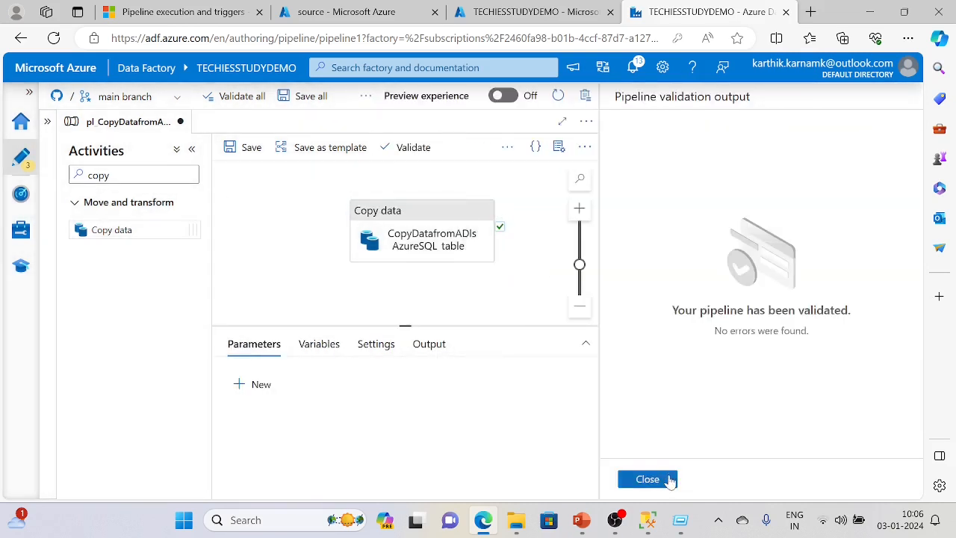
click(648, 480)
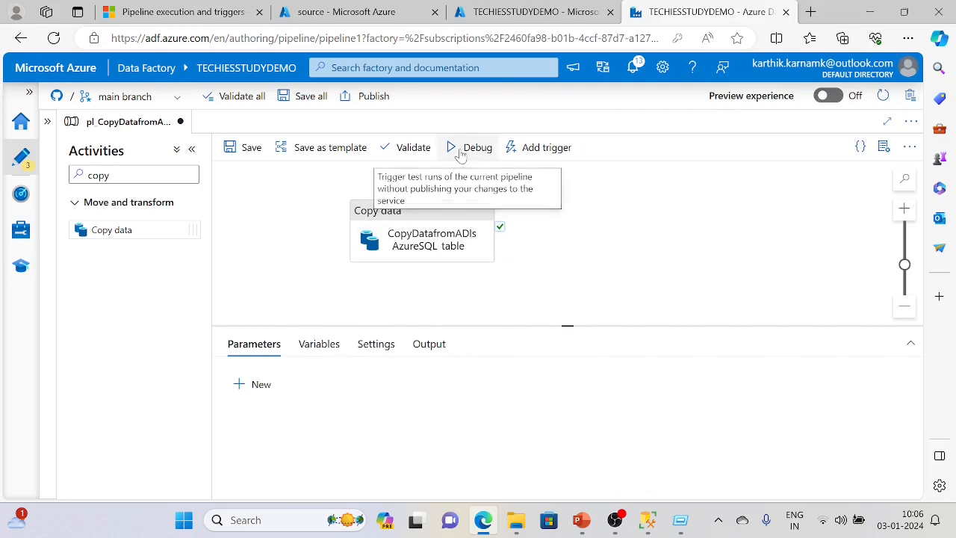
Step: Switch to SQL Server Management Studio and run "select * from [dbo].[Sales_data]" in a new query on the techiesstudy database
click(647, 520)
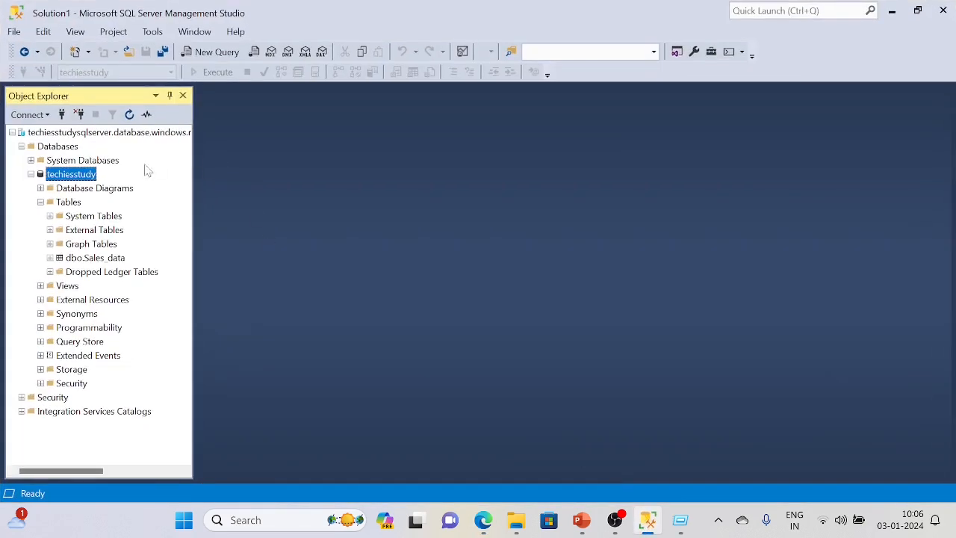
click(95, 258)
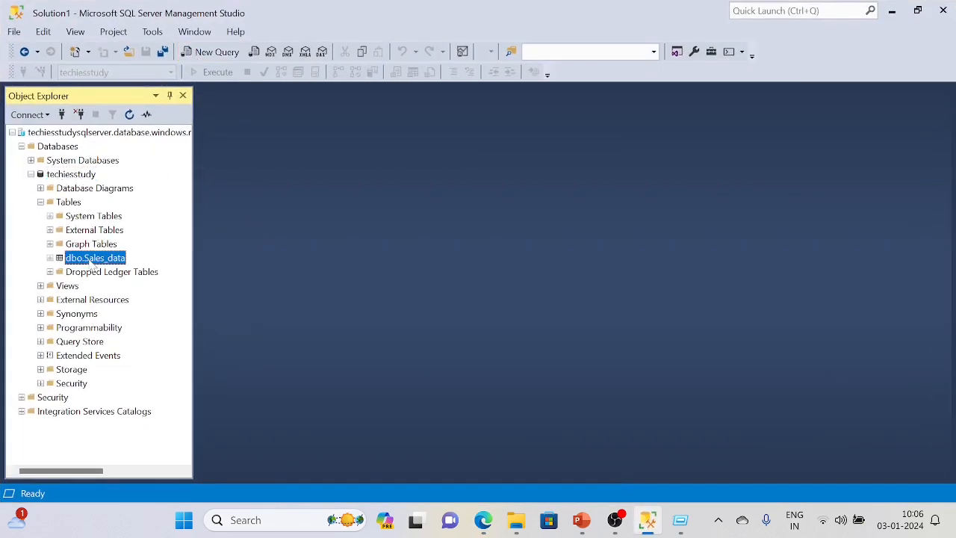
click(210, 52)
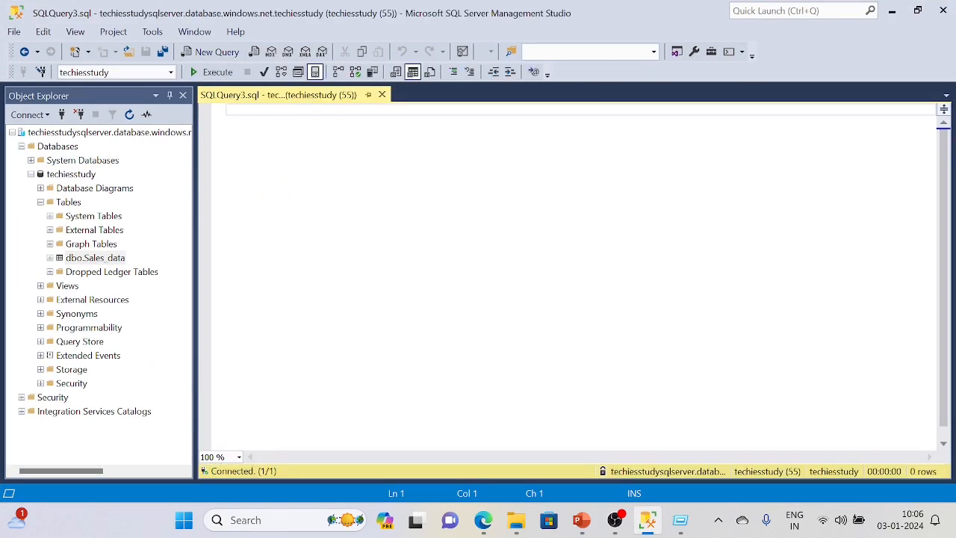
text(select)
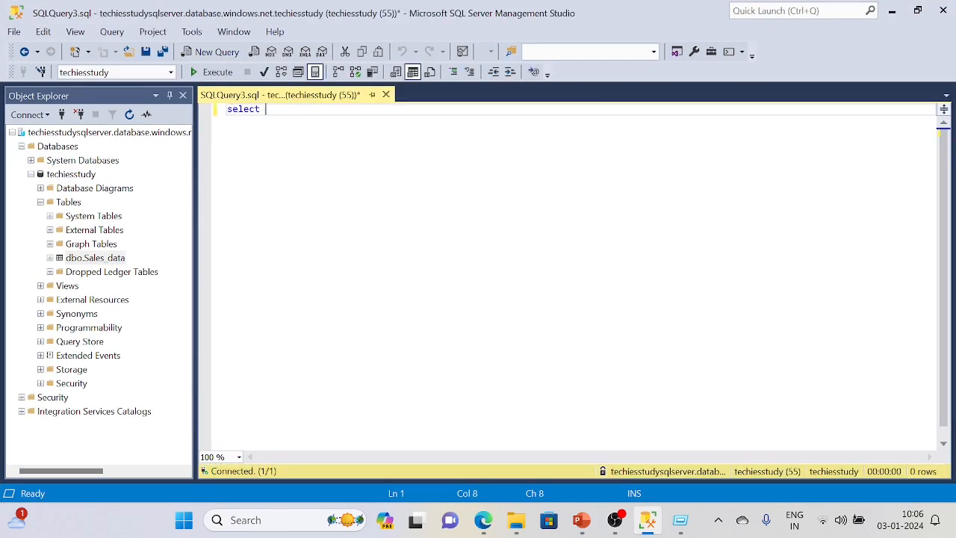
text( * from)
drag(91, 257, 336, 142)
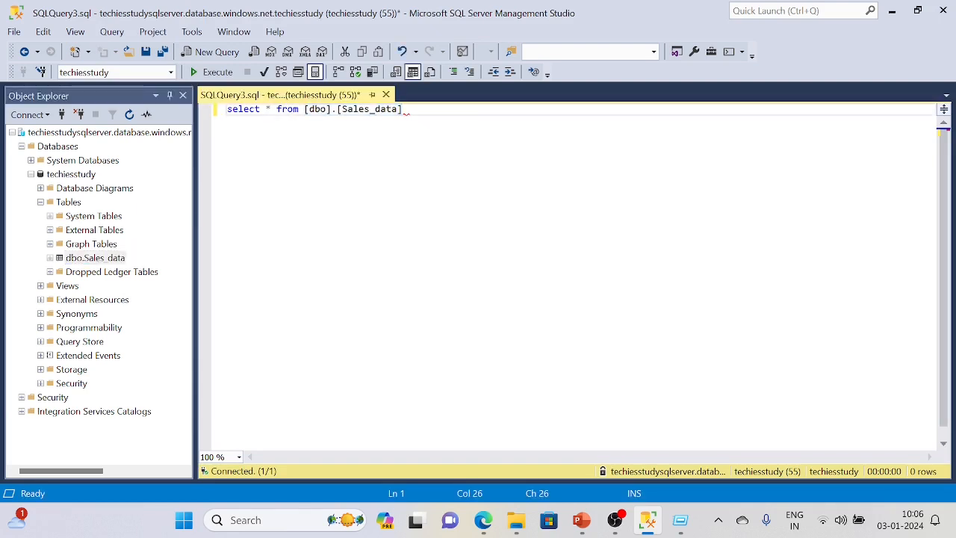
click(214, 72)
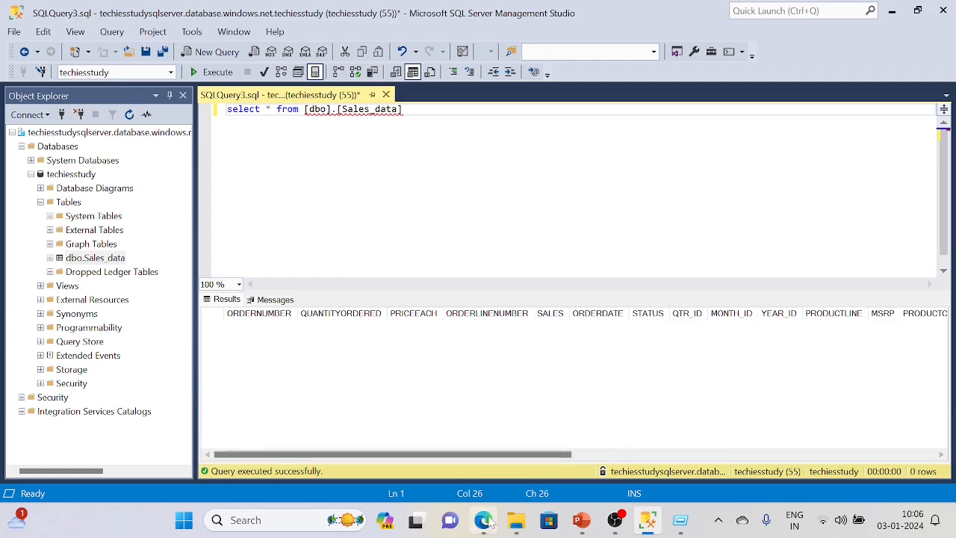
Step: Switch back to Data Factory in the browser, start a debug run of the pipeline and refresh its enlarged run output
key(alt+Tab)
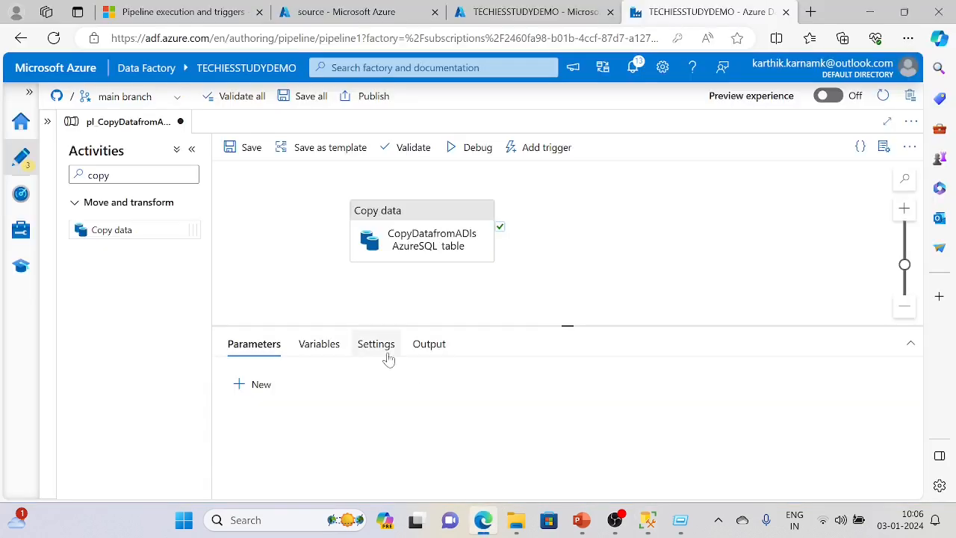
click(463, 149)
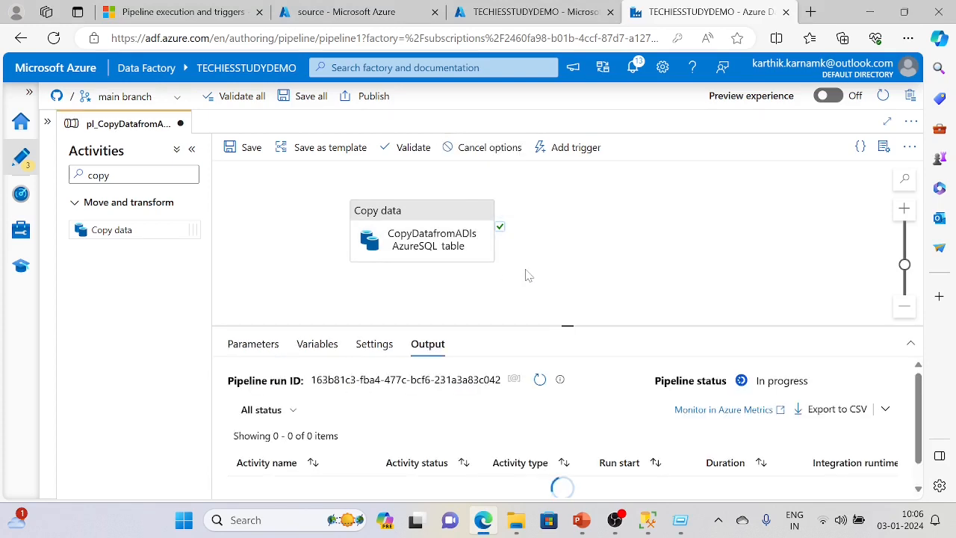
drag(568, 329, 568, 267)
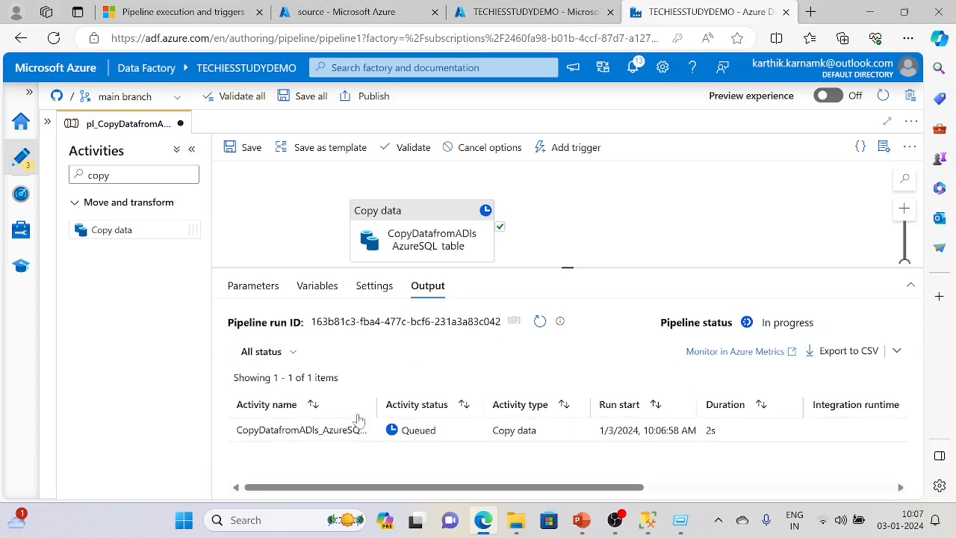
click(540, 322)
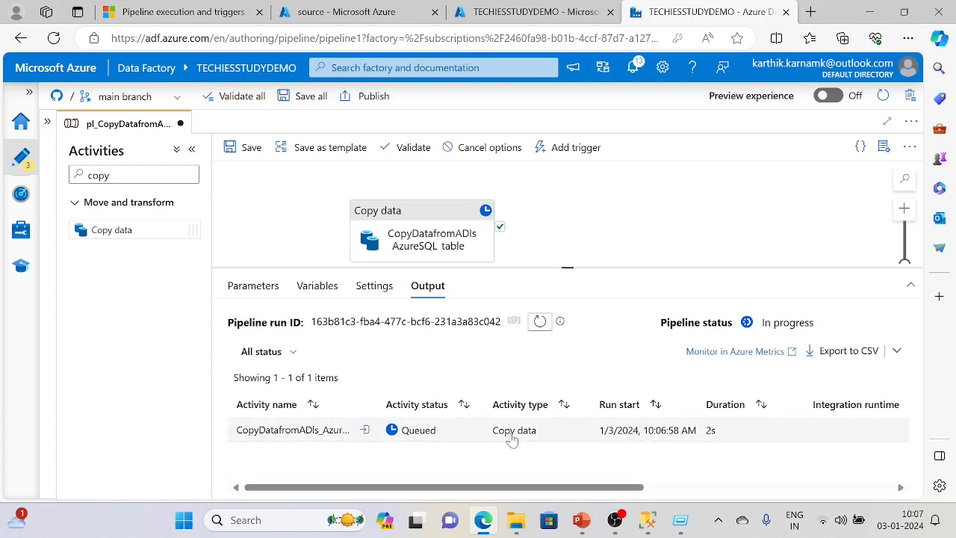
Step: Review the copy activity's input JSON in the run output and close it
click(367, 431)
scroll(384, 348, down, 10)
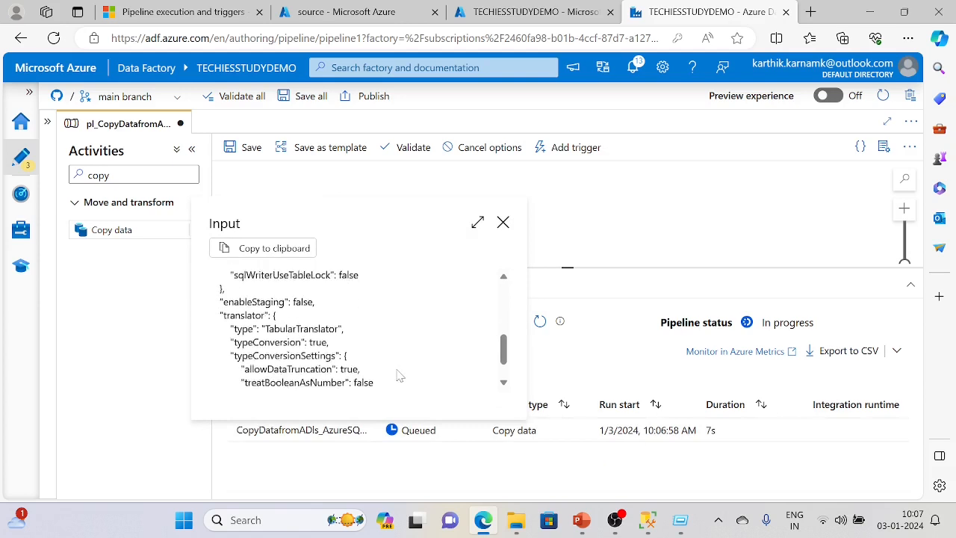
click(503, 222)
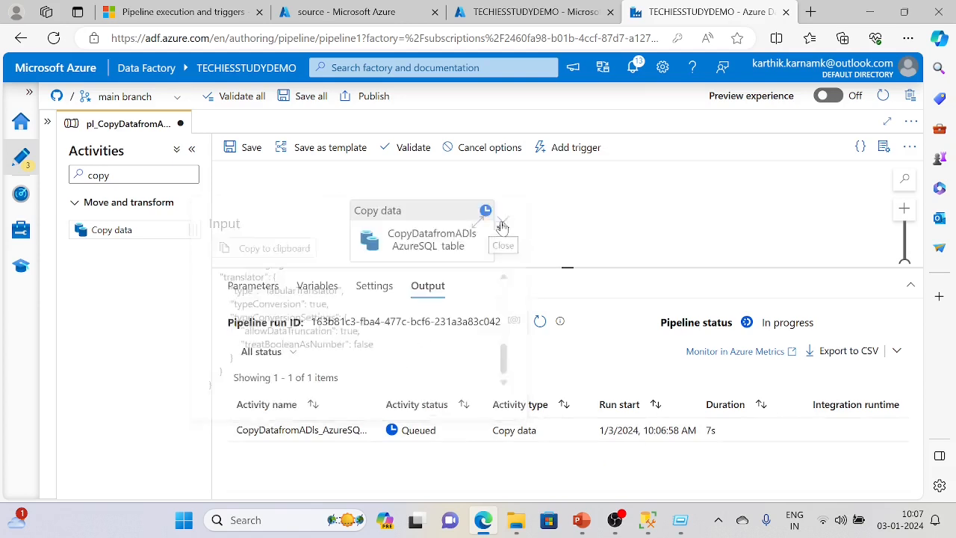
Step: Refresh the run status and examine the copy activity's run details, including the number of rows read
click(540, 322)
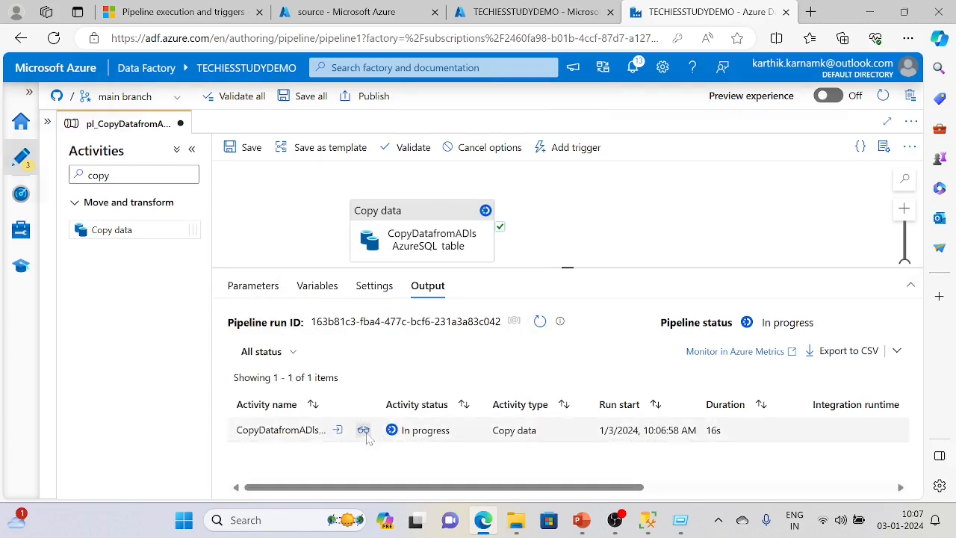
click(363, 432)
scroll(250, 338, down, 1)
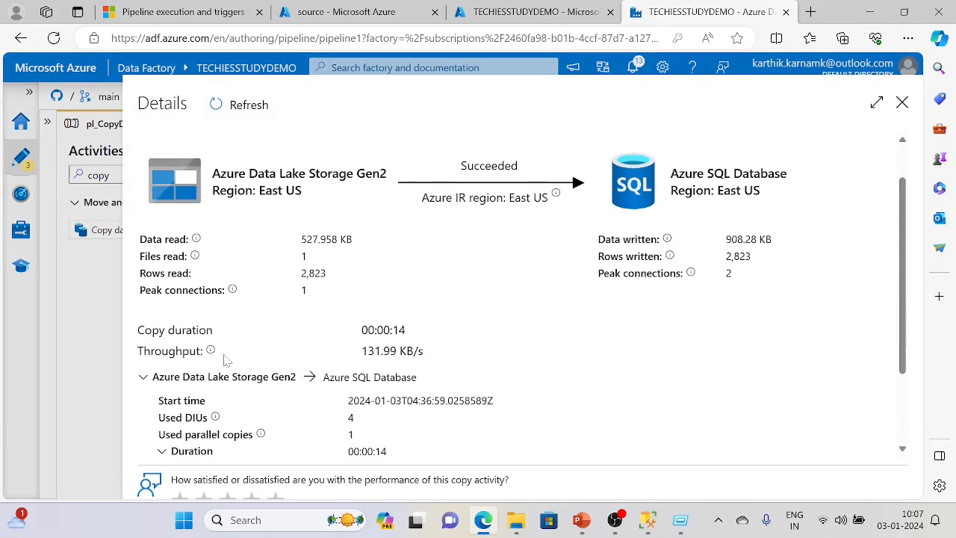
scroll(254, 361, down, 1)
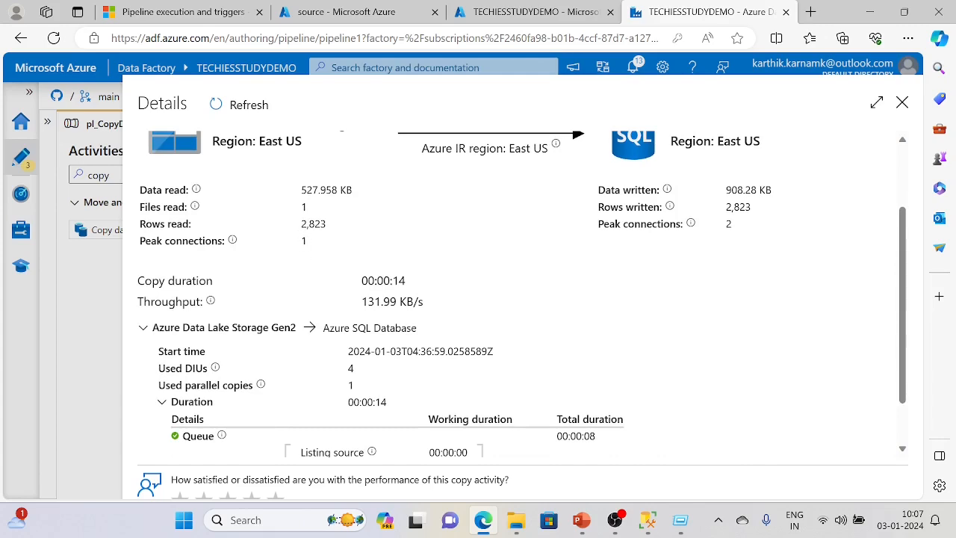
double_click(313, 223)
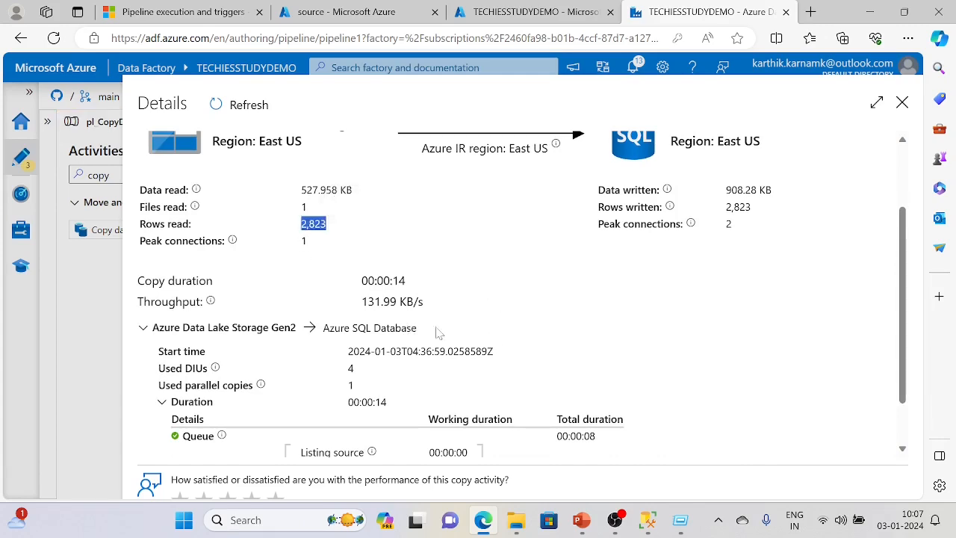
Step: Review the copy activity's queue and transfer durations in the run details and close them
scroll(523, 333, up, 3)
scroll(561, 333, down, 5)
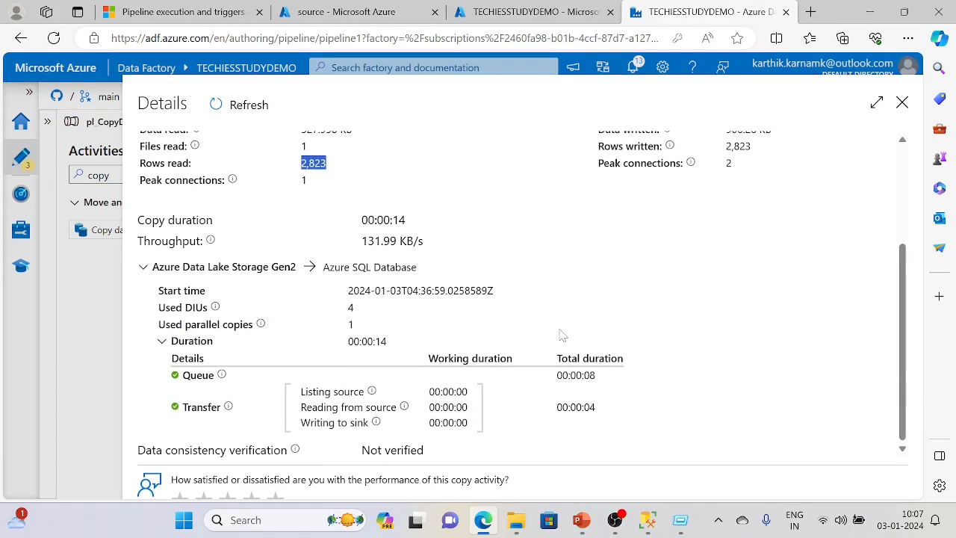
scroll(562, 334, up, 3)
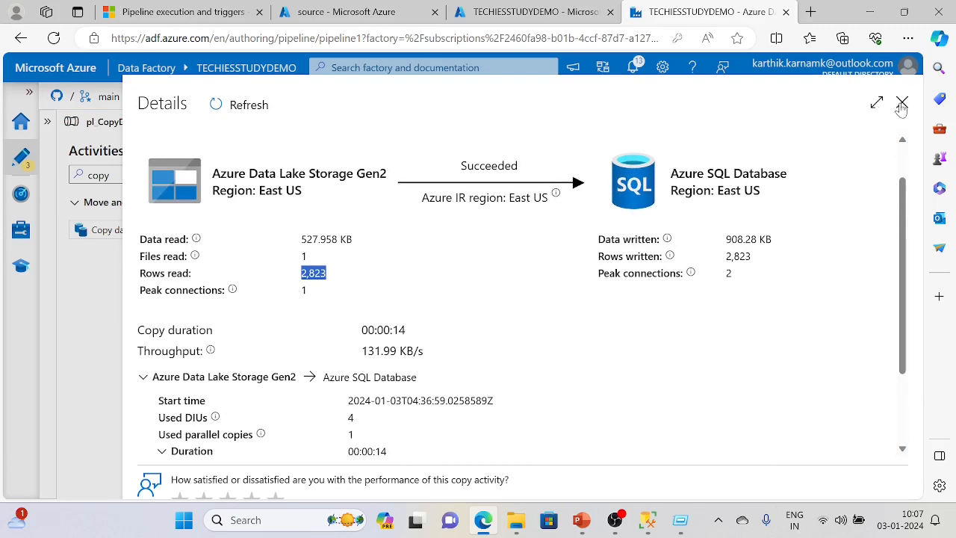
click(902, 102)
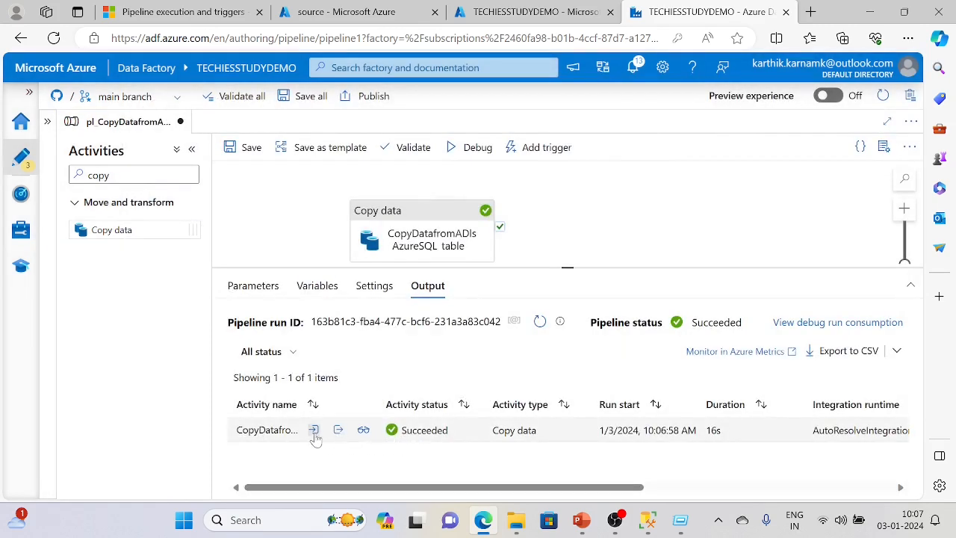
Step: Open the input JSON of the succeeded copy activity, look over its source settings and close it
click(314, 431)
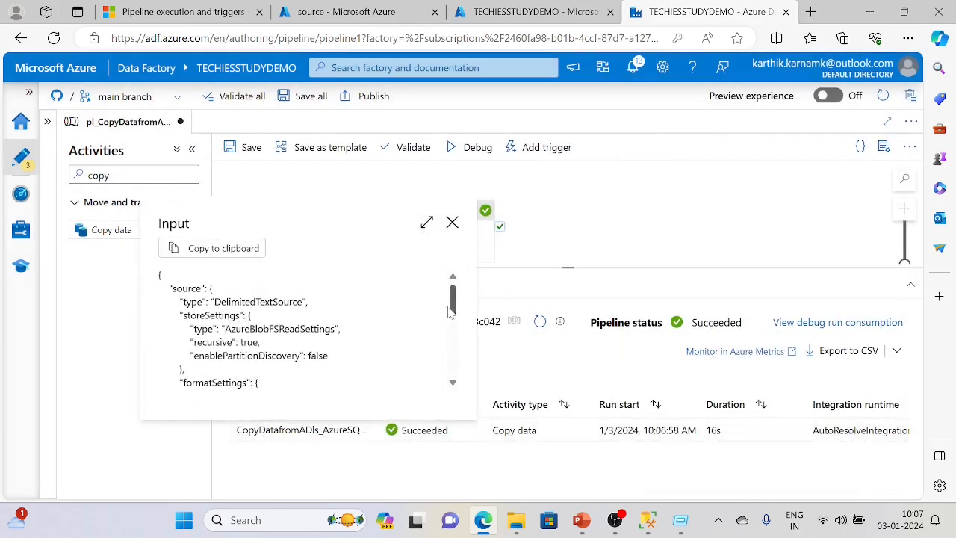
mouse_move(452, 306)
mouse_down()
mouse_move(442, 375)
mouse_move(453, 309)
mouse_up()
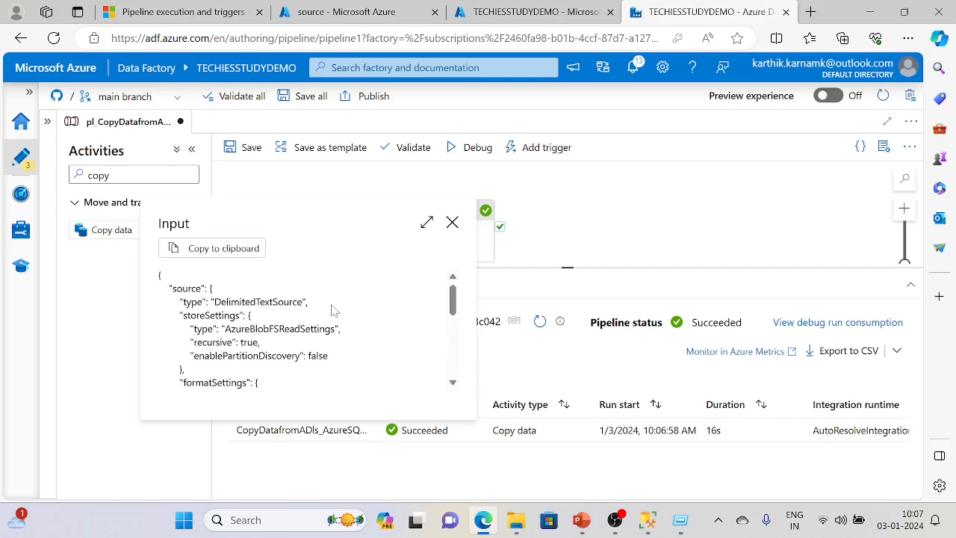
click(452, 222)
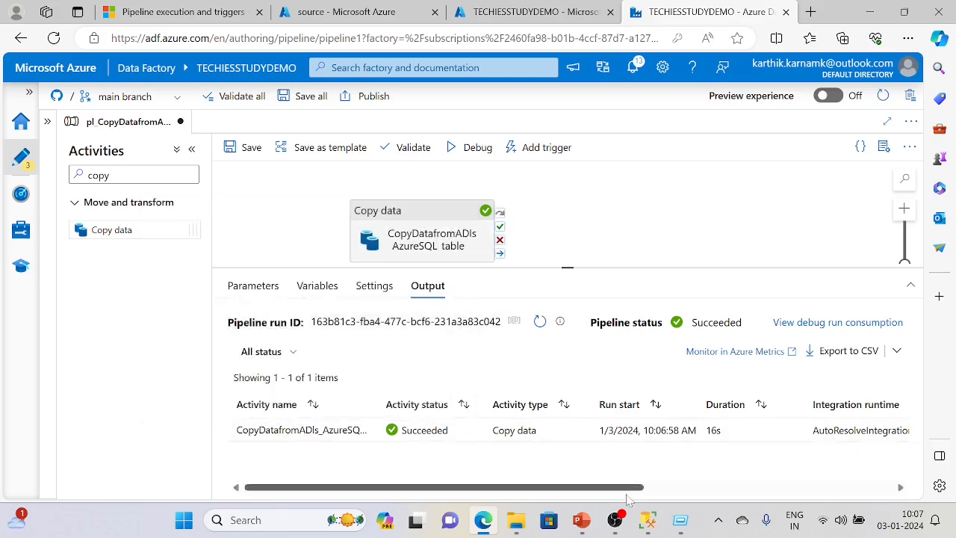
Step: Switch to SQL Server Management Studio, rerun the Sales_data query to check its row count, and return to Data Factory in the browser
click(648, 521)
click(214, 72)
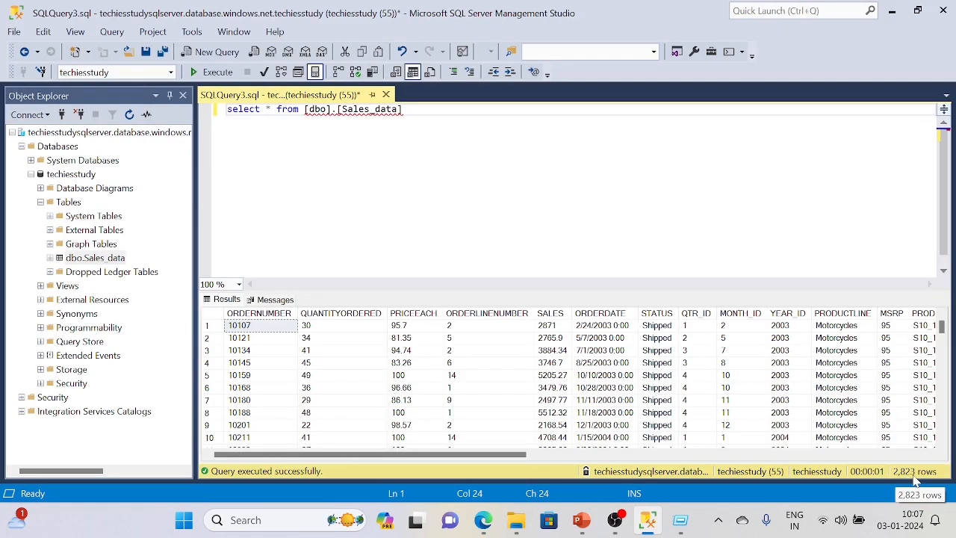
click(484, 521)
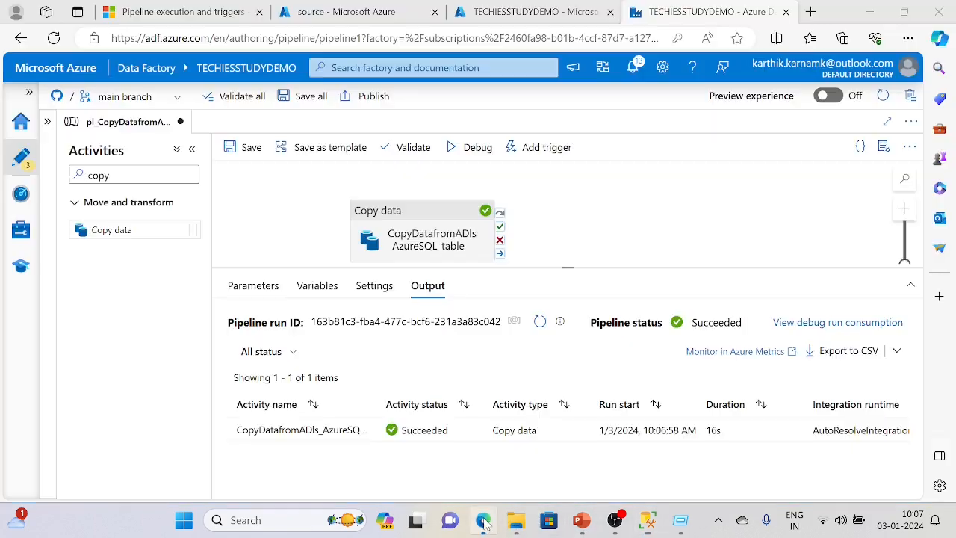
Step: Open the copy activity's run details and compare the rows read from Data Lake Storage Gen2 with those written to Azure SQL Database
click(366, 432)
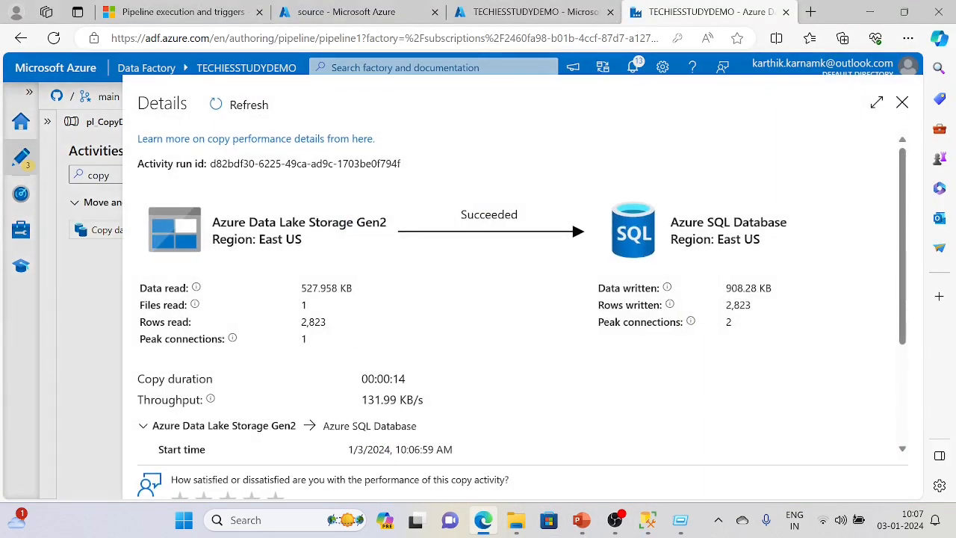
double_click(313, 321)
click(507, 379)
drag(207, 222, 361, 239)
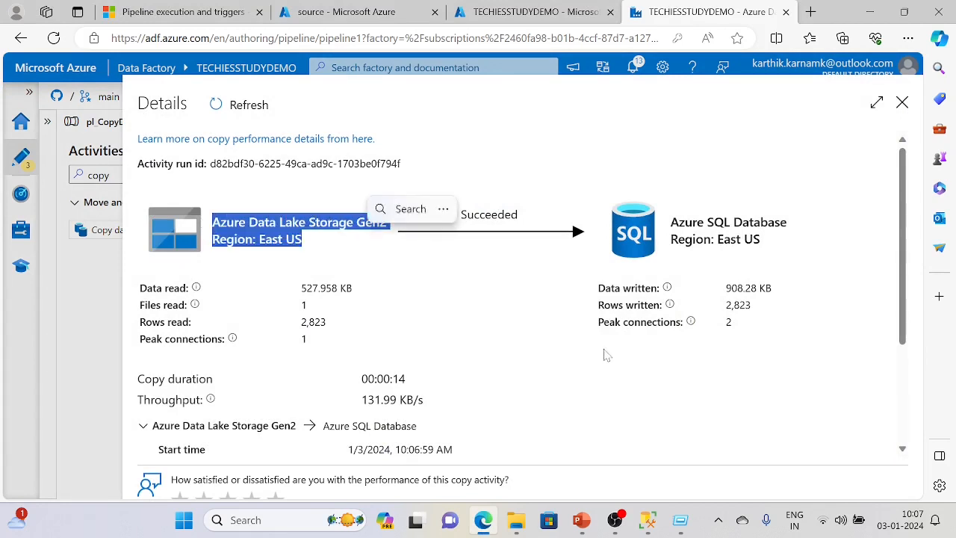
click(606, 355)
drag(670, 222, 800, 291)
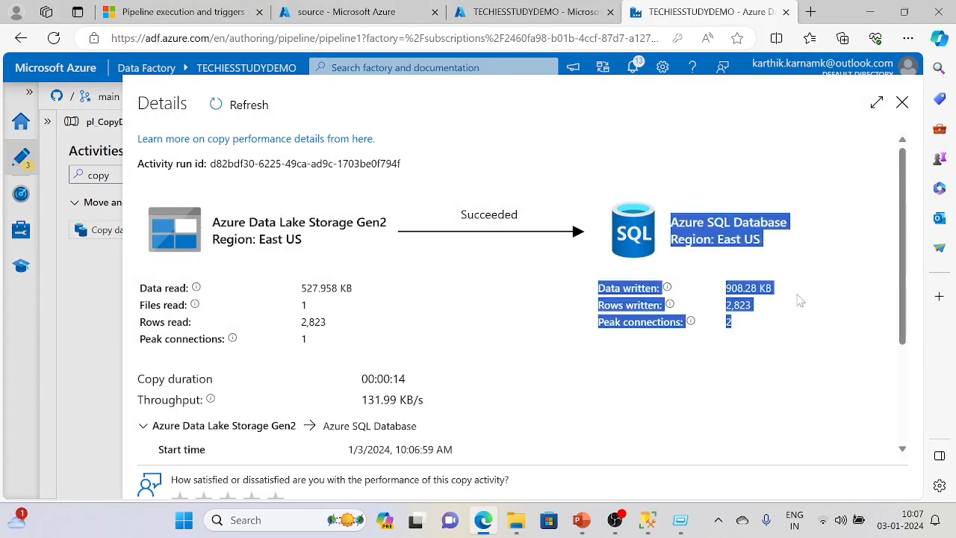
click(481, 373)
Step: Check the used DIUs, parallel copies and duration breakdown in the run details, and close them
scroll(511, 410, down, 2)
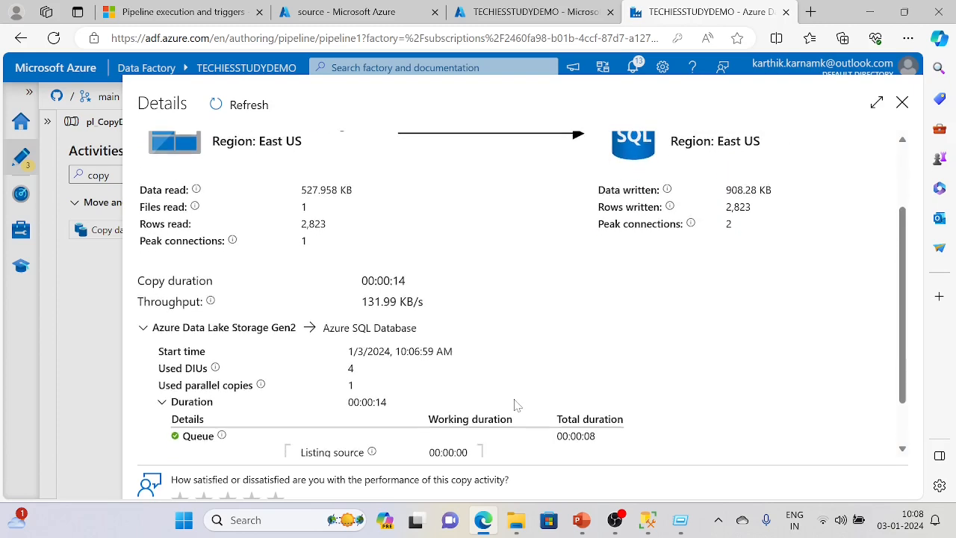
scroll(521, 405, down, 1)
scroll(523, 400, up, 3)
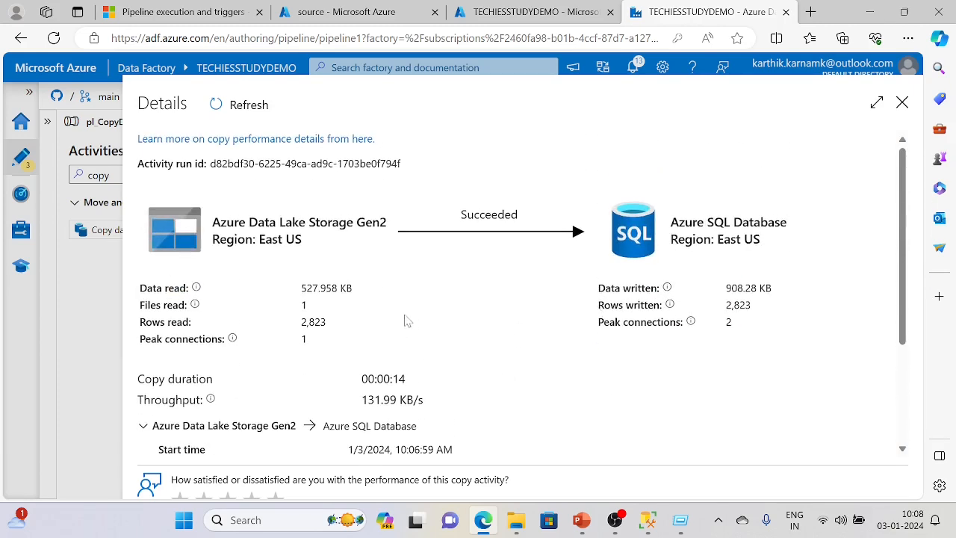
click(902, 102)
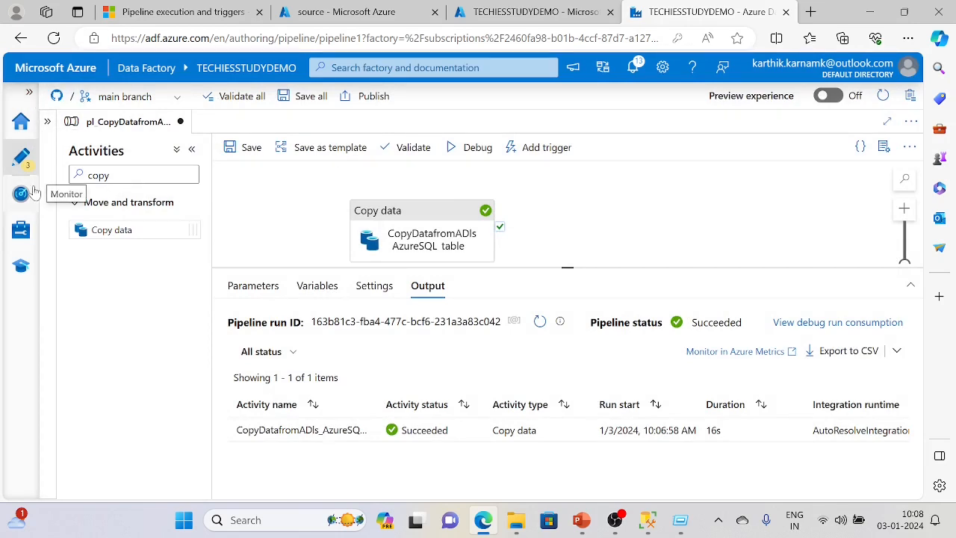
Step: Publish all pending changes, including the new pipeline, both datasets and the ls_storageAccount linked service
click(374, 96)
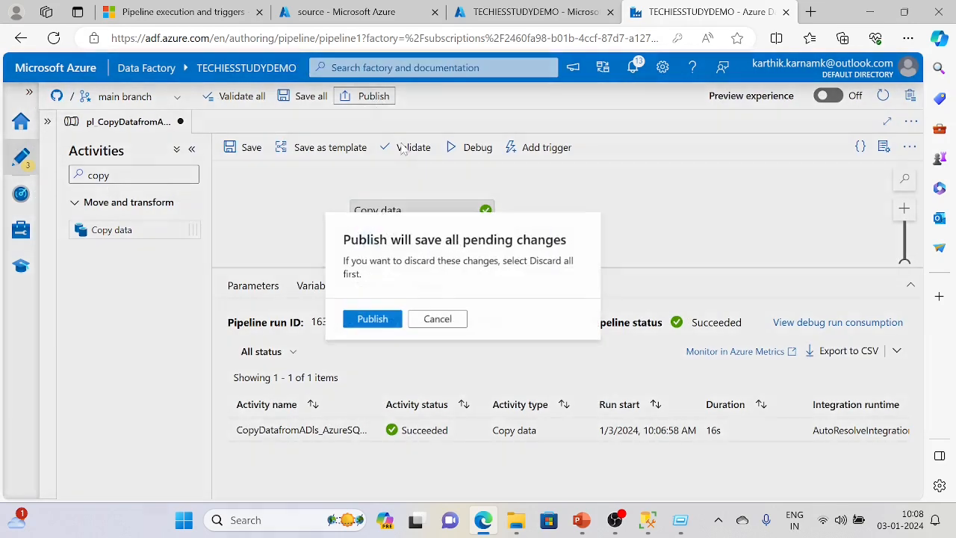
click(381, 319)
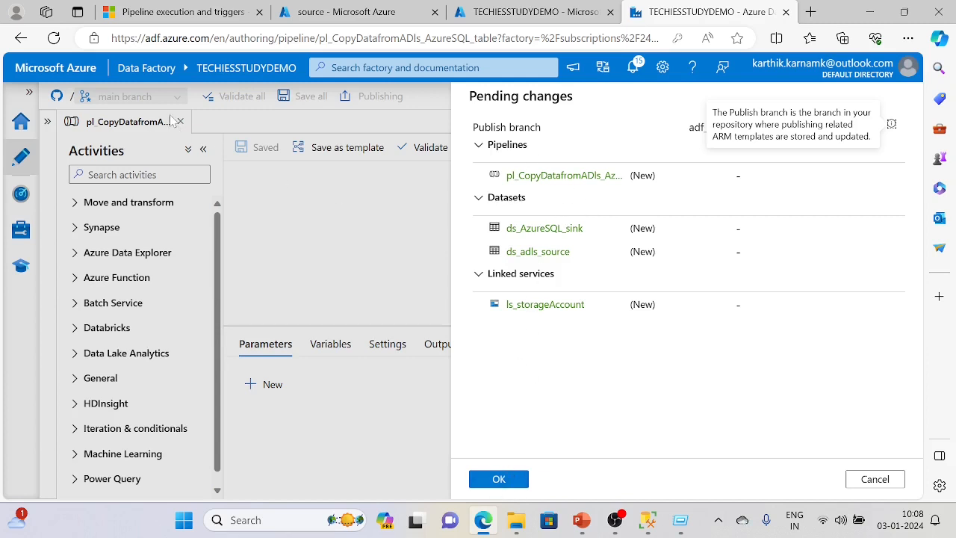
click(496, 479)
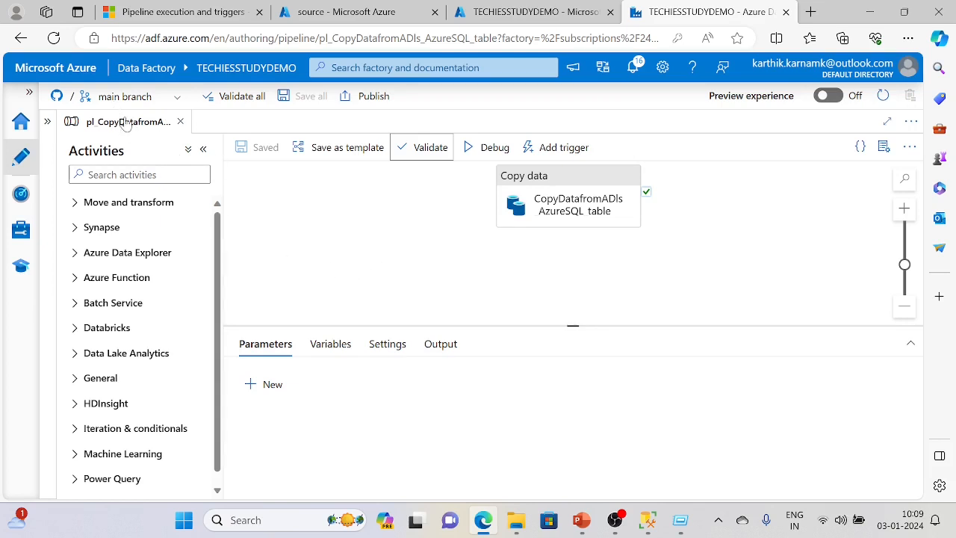
Step: Expand the factory resources list to view the published pipeline and its datasets
click(219, 213)
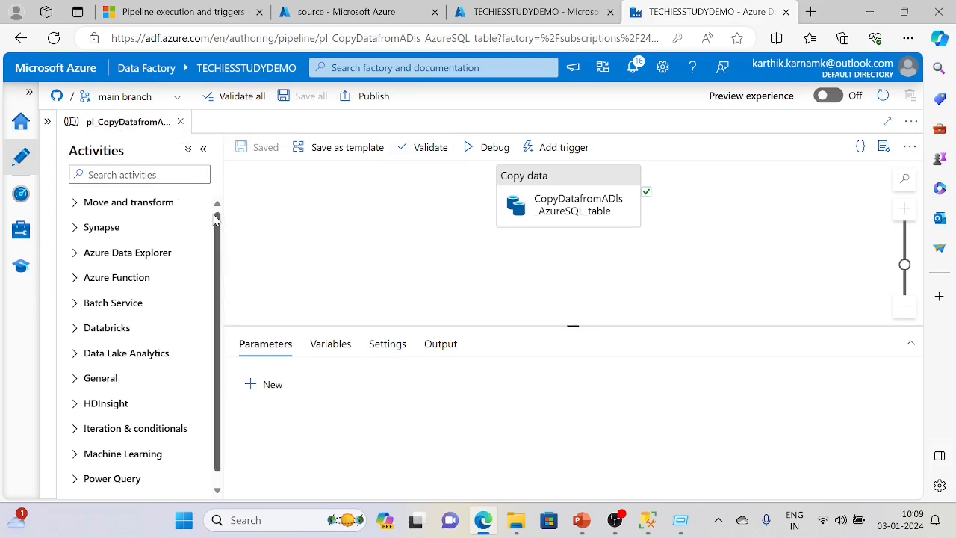
scroll(222, 228, down, 1)
scroll(228, 226, up, 1)
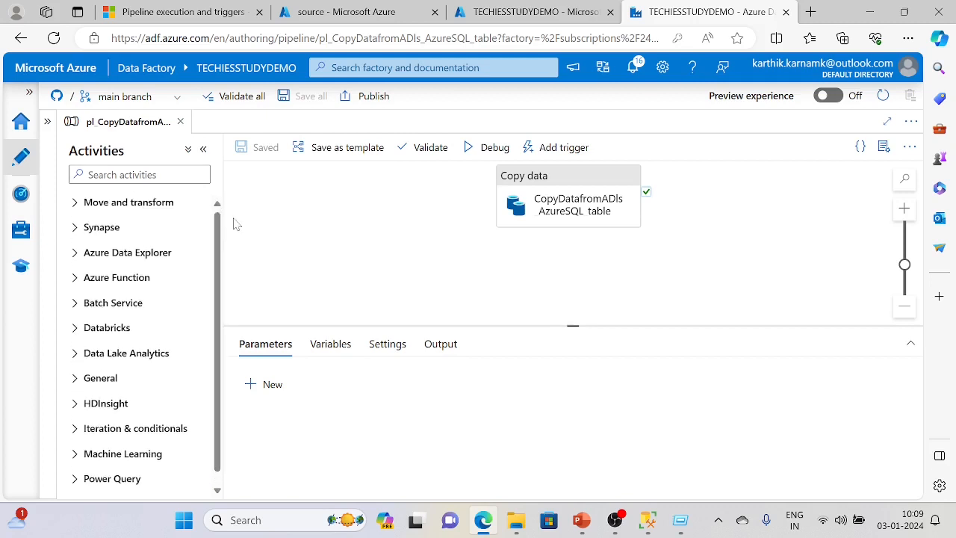
scroll(377, 255, up, 2)
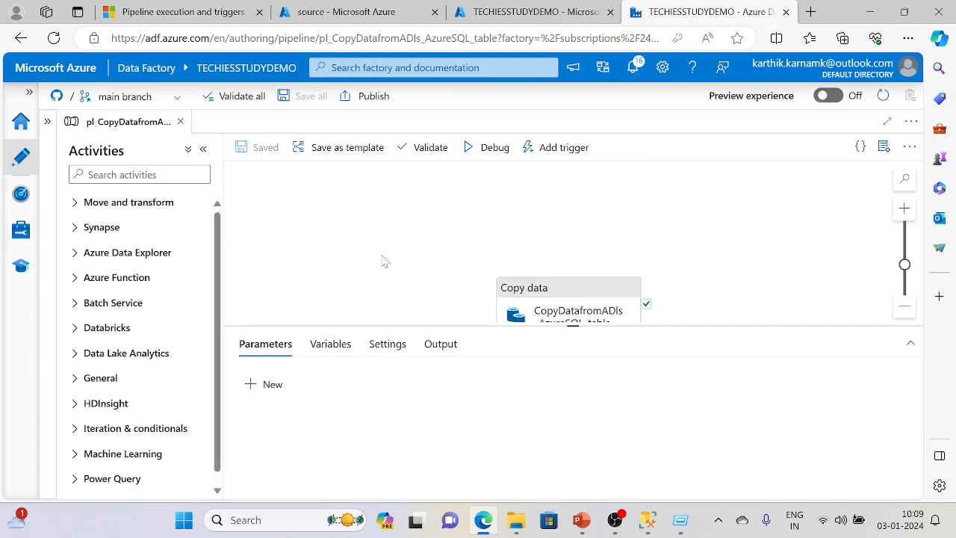
click(51, 122)
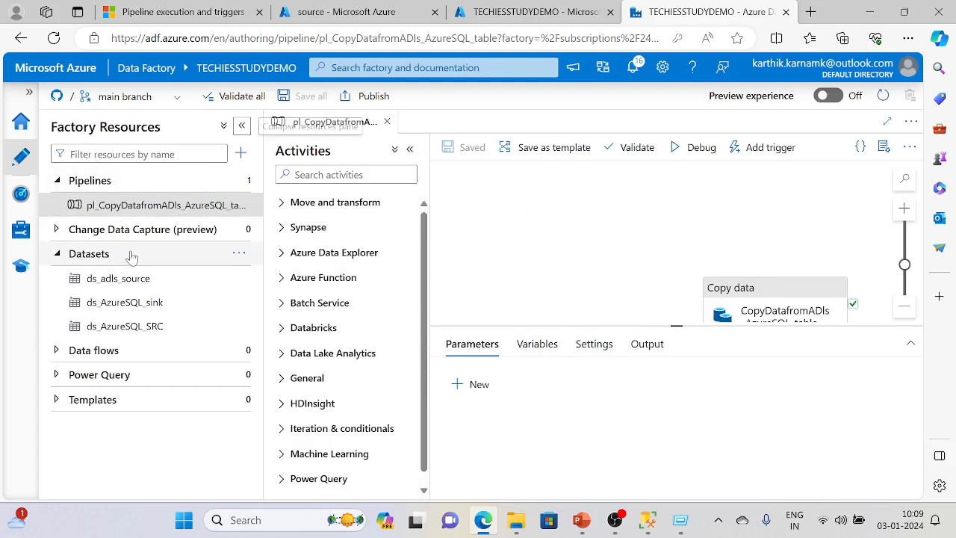
Step: Open GitHub in a new browser tab and view the AzureDataFactory repository's files on the main branch
click(811, 11)
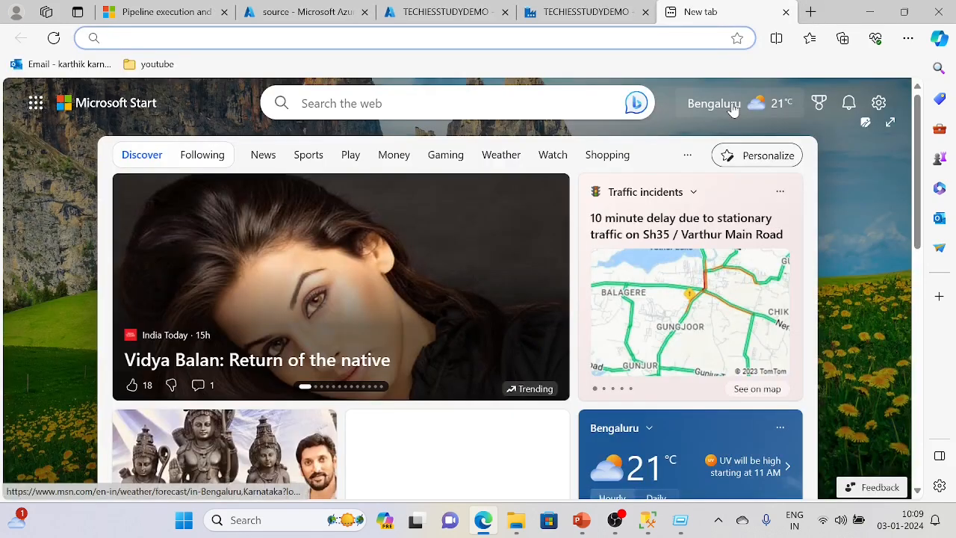
text(g)
key(Return)
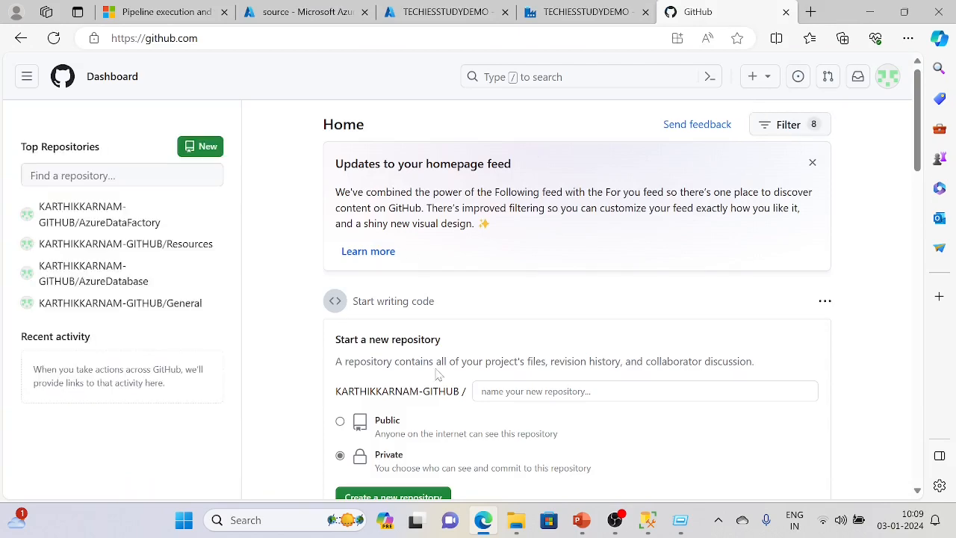
click(104, 225)
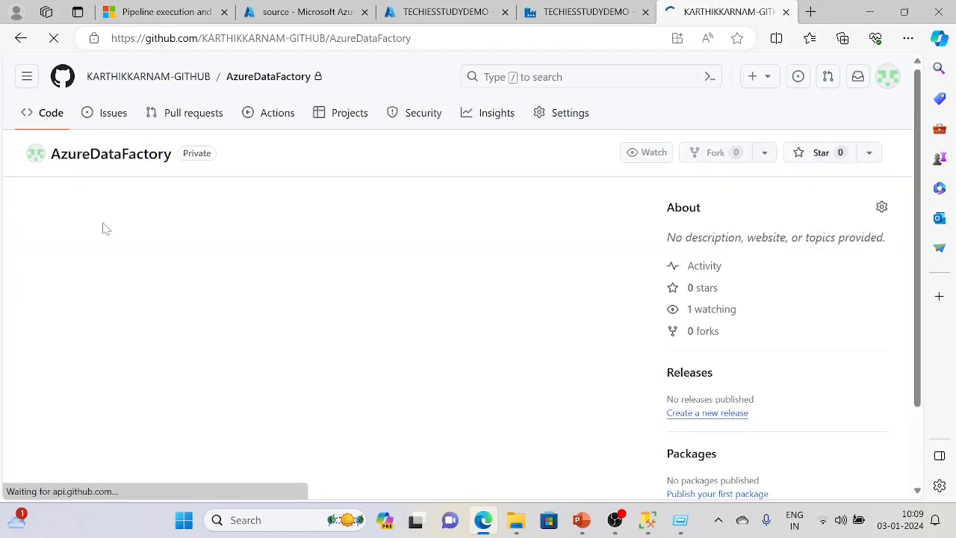
scroll(150, 344, down, 1)
scroll(150, 348, down, 1)
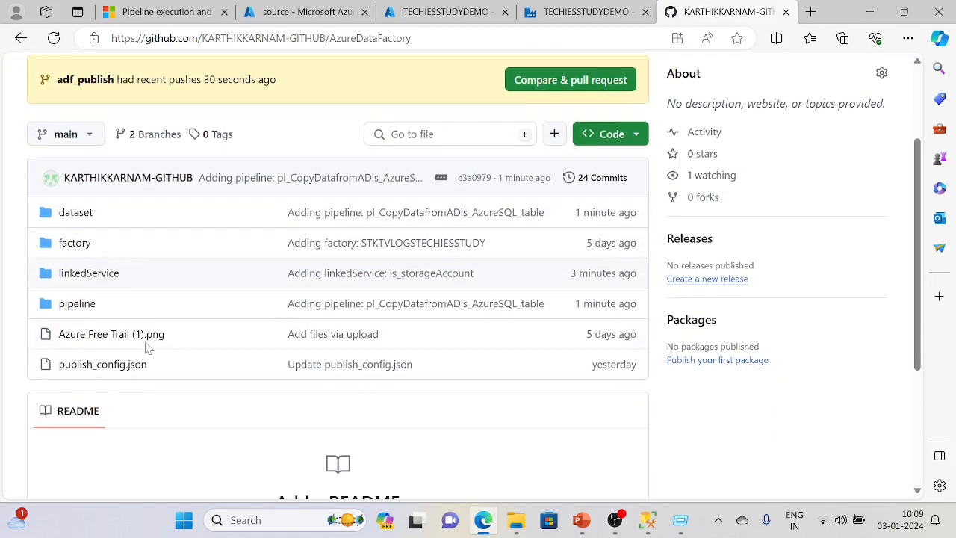
Step: Inspect the JSON files in the repository's pipeline, linkedService, dataset and factory folders, and return to the Data Factory tab
click(89, 311)
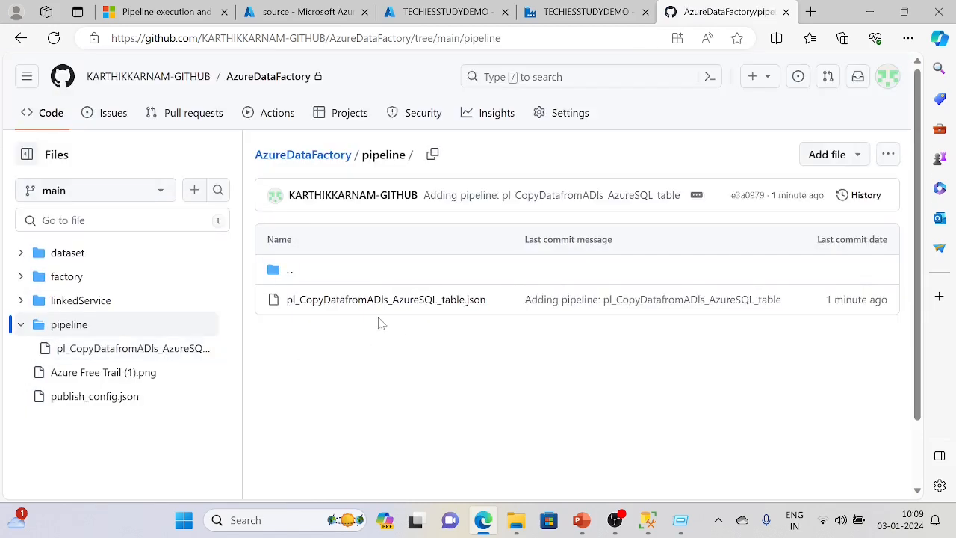
click(78, 310)
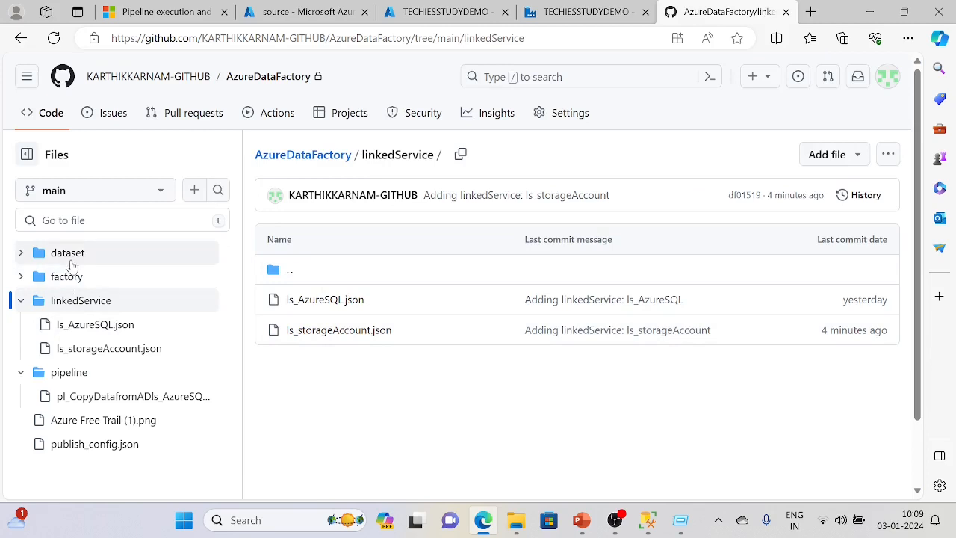
click(69, 256)
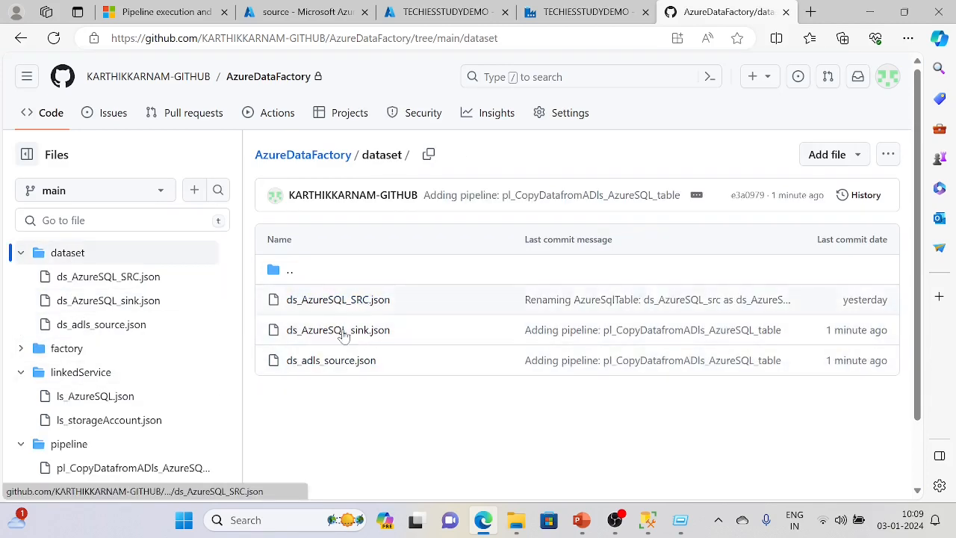
click(71, 351)
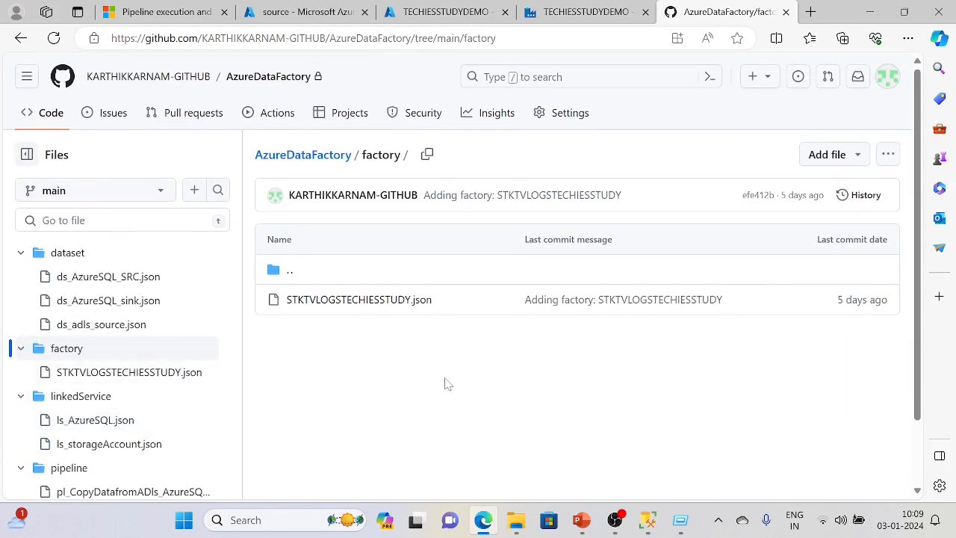
click(587, 12)
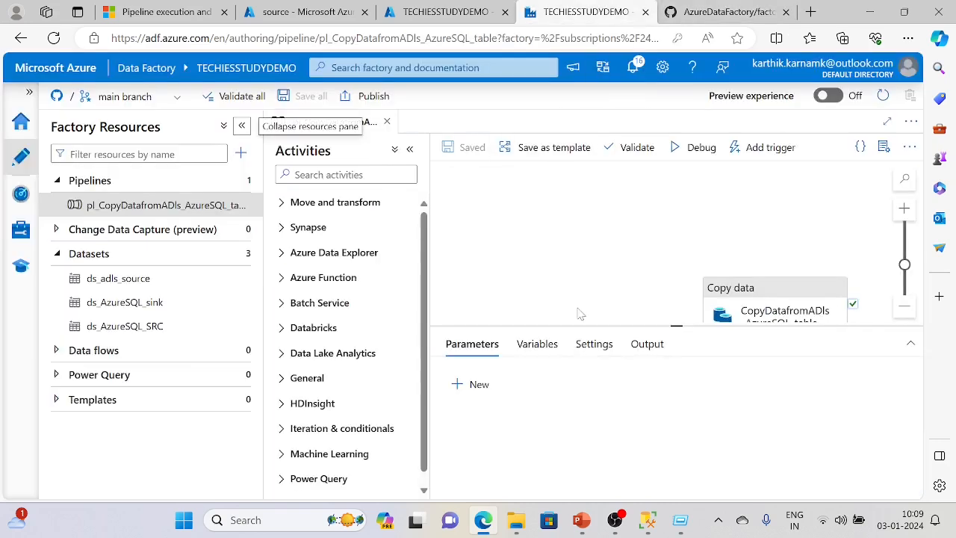